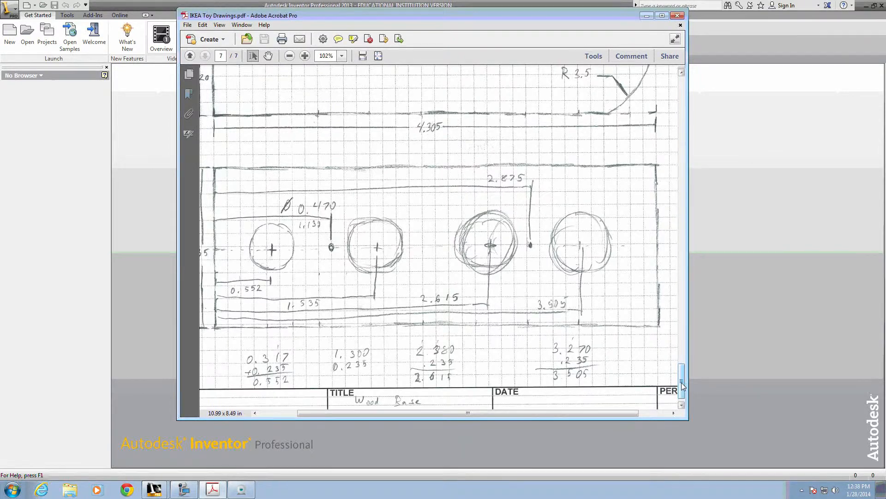
Check the wood base drawing, move its PDF window out of the way, and create a new part from the Standard.ipt template
mouse_move(683, 386)
left_mouse_down()
mouse_move(683, 373)
mouse_move(680, 390)
left_mouse_up()
left_click_drag(451, 13, 885, 69)
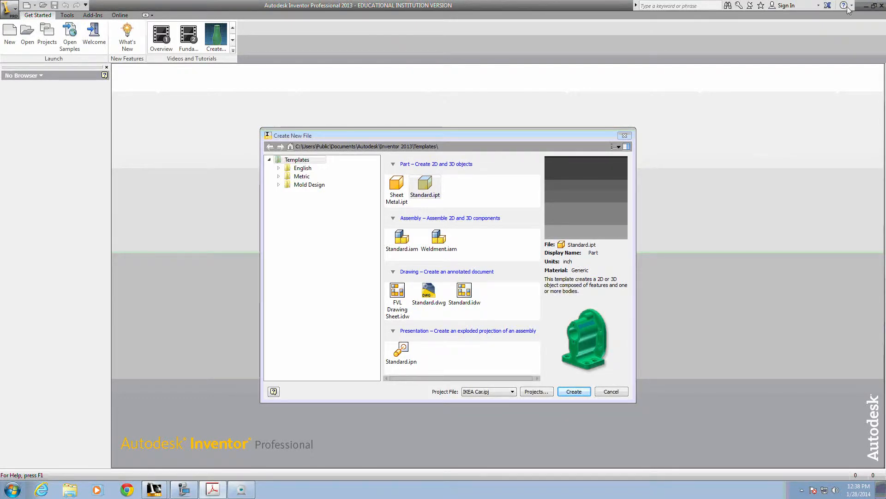
left_click(424, 185)
left_click(573, 391)
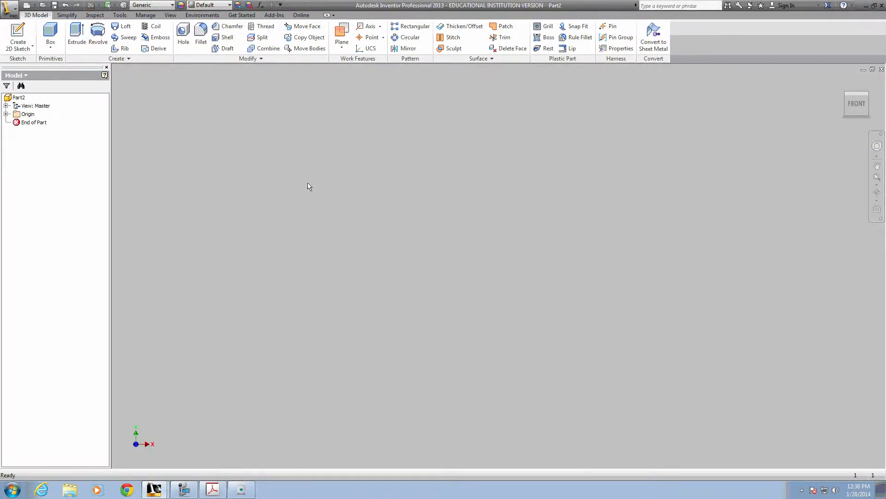
Start a sketch on the front (XY) plane and draw a rectangle 4.305 in wide and 0.72 in high from the origin
left_click(18, 36)
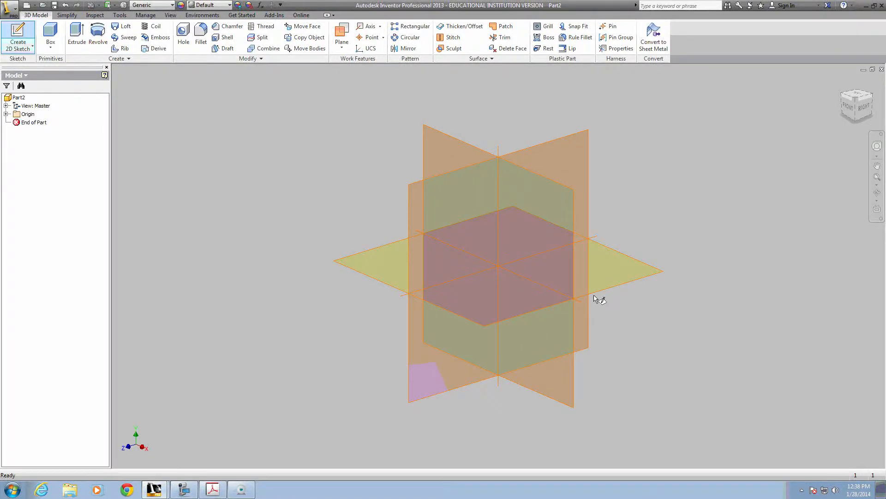
left_click(571, 284)
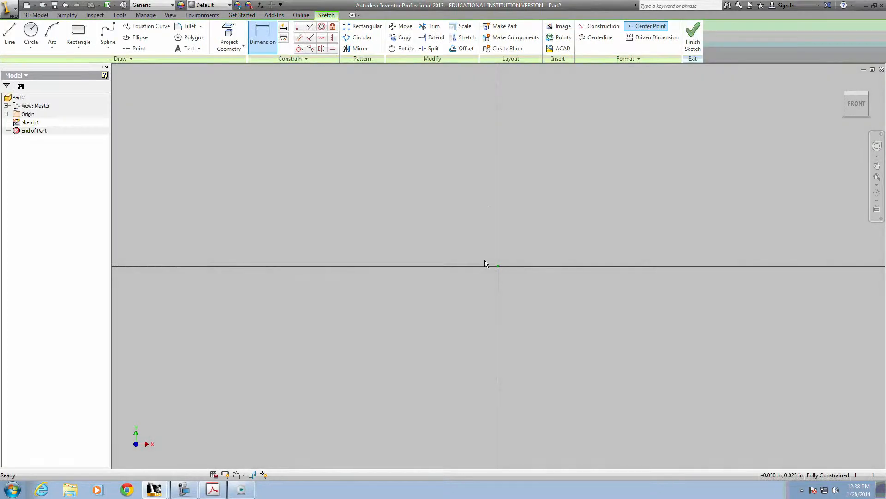
mouse_move(559, 240)
middle_mouse_down()
mouse_move(525, 275)
mouse_move(421, 300)
middle_mouse_up()
left_click(78, 33)
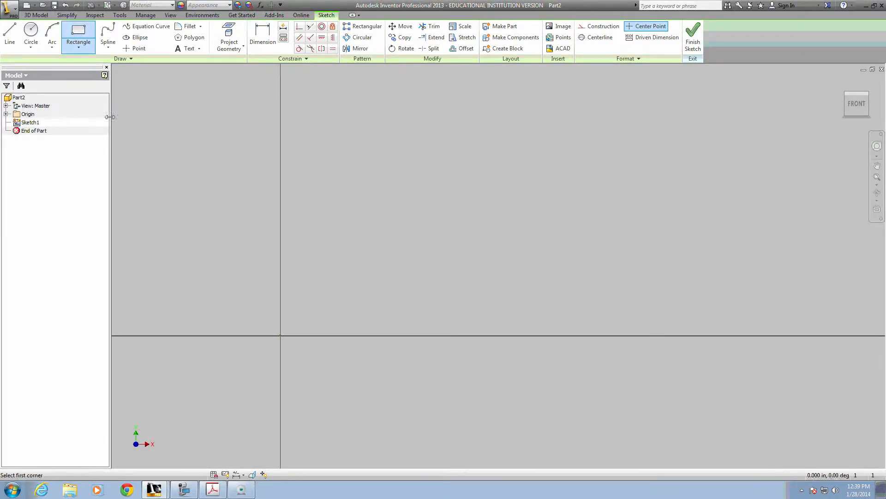
left_click(281, 334)
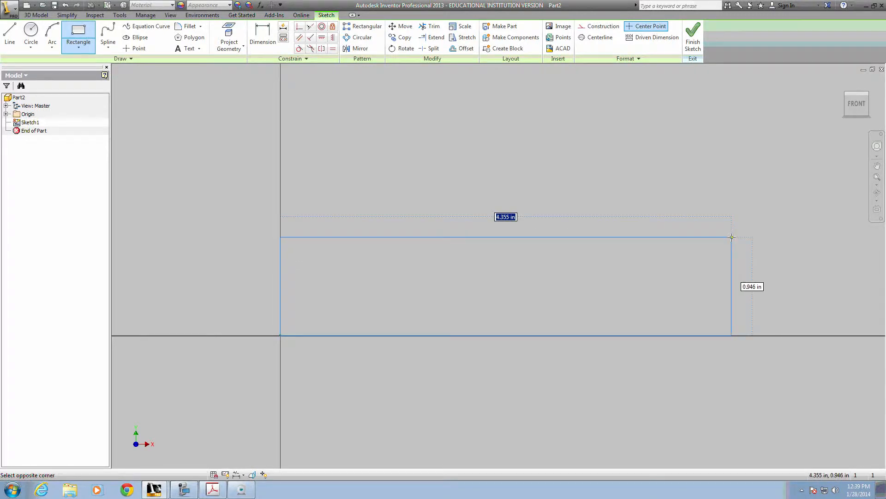
type("4.")
key("Tab")
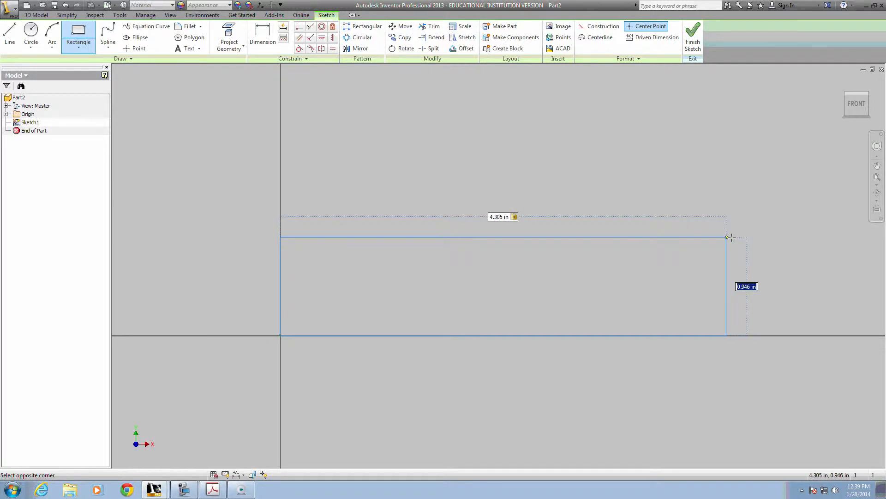
type(".72")
key("Return")
Draw a three-point arc of 1.75 in radius from the rectangle's lower right corner to its top edge
middle_click_drag(748, 257, 638, 206)
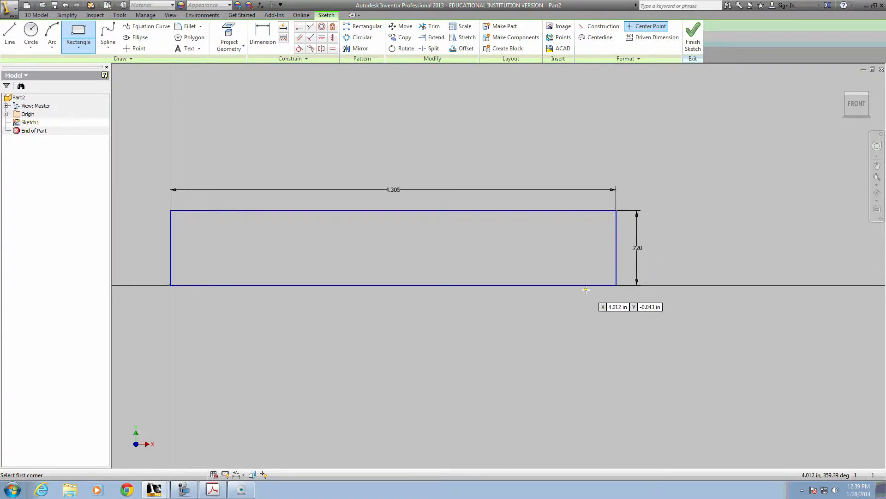
middle_click_drag(578, 288, 592, 287)
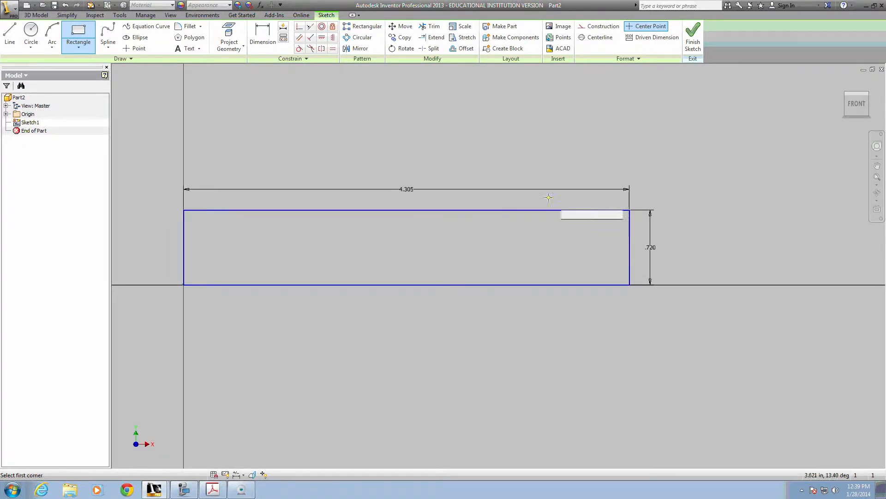
left_click(52, 36)
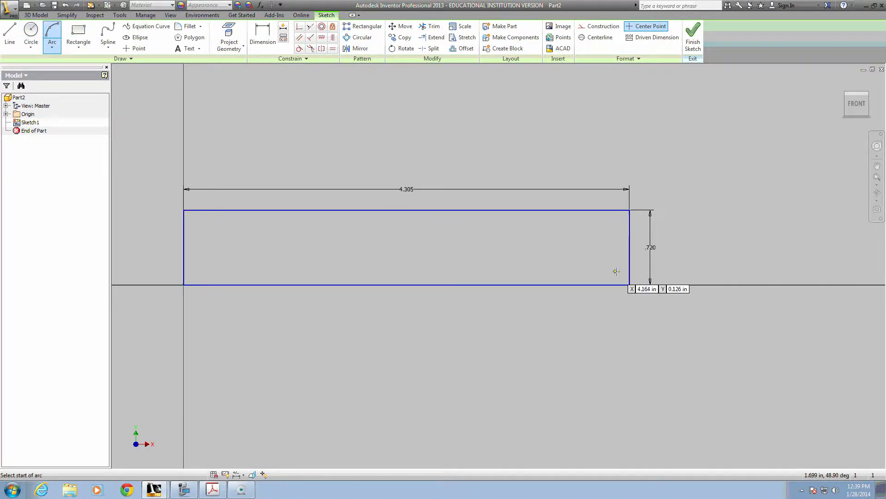
left_click(629, 285)
left_click(586, 211)
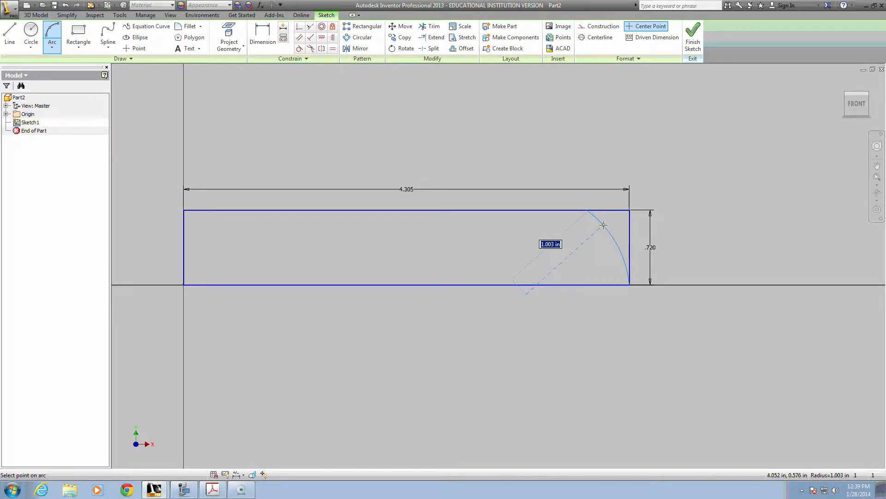
type("1.75")
key("Return")
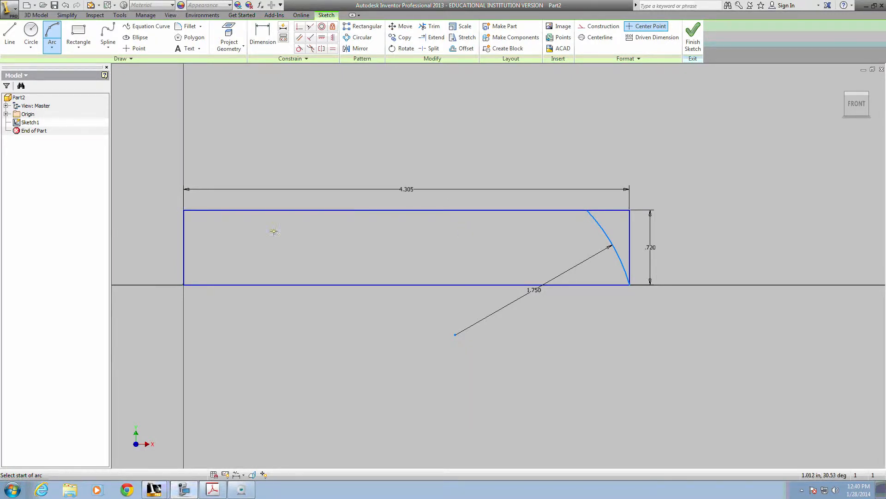
Dimension the arc's upper endpoint 3.945 in from the rectangle's left edge
key("d")
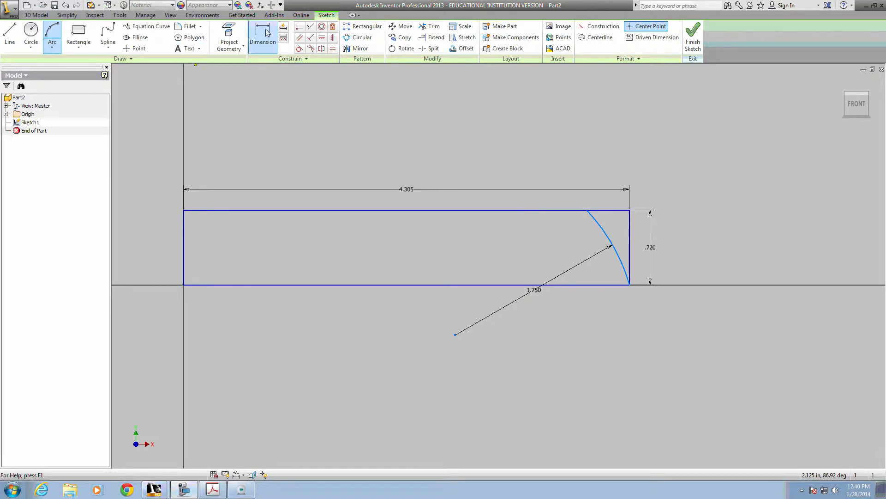
left_click(184, 221)
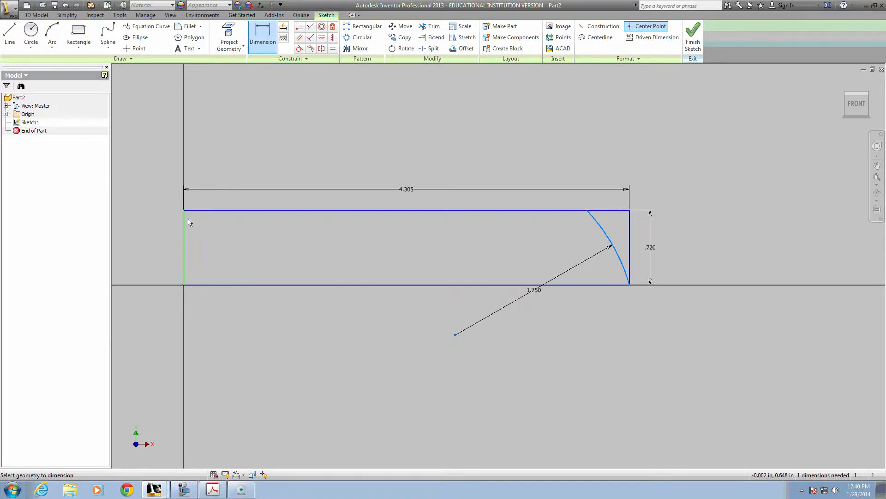
left_click(586, 212)
left_click(419, 151)
type("3.945")
key("Return")
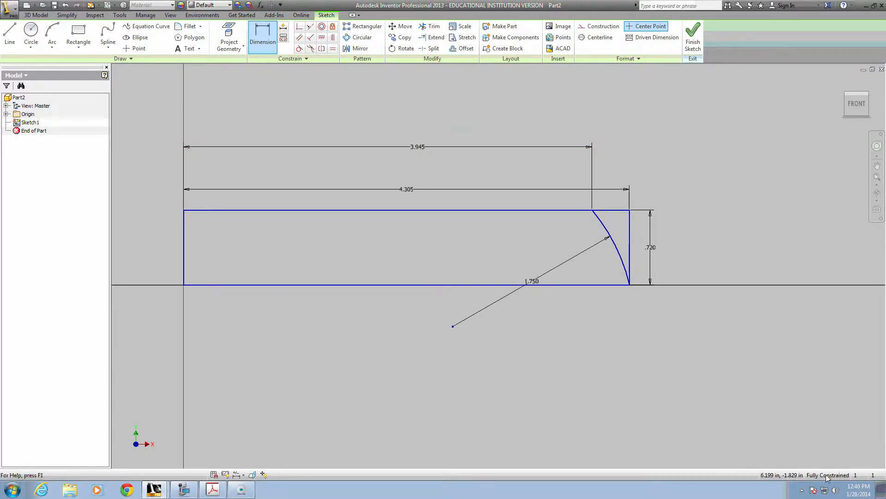
Finish the sketch and extrude the large region bounded by the arc 1.565 in, symmetrically about the sketch plane
left_click(694, 41)
scroll(745, 243, "down", 3)
mouse_move(735, 242)
middle_mouse_down()
mouse_move(507, 240)
mouse_move(436, 229)
middle_mouse_up()
scroll(455, 237, "down", 3)
mouse_move(535, 279)
middle_mouse_down()
mouse_move(521, 232)
mouse_move(511, 249)
middle_mouse_up()
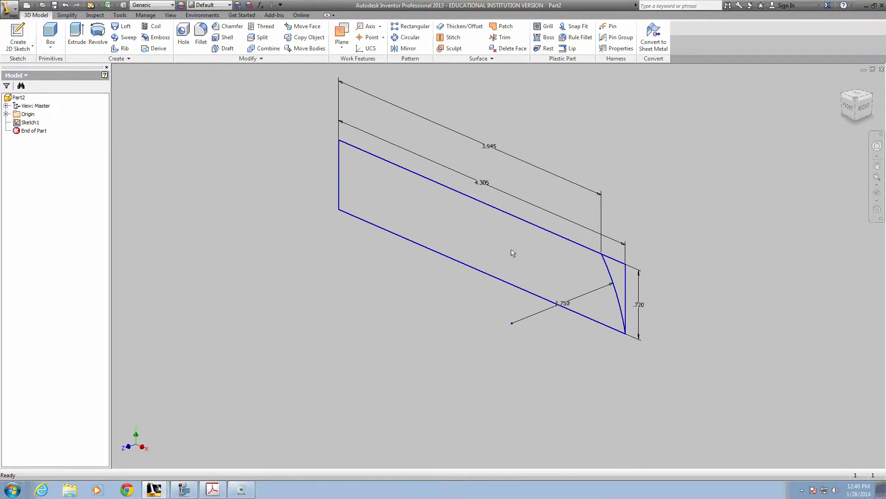
key("e")
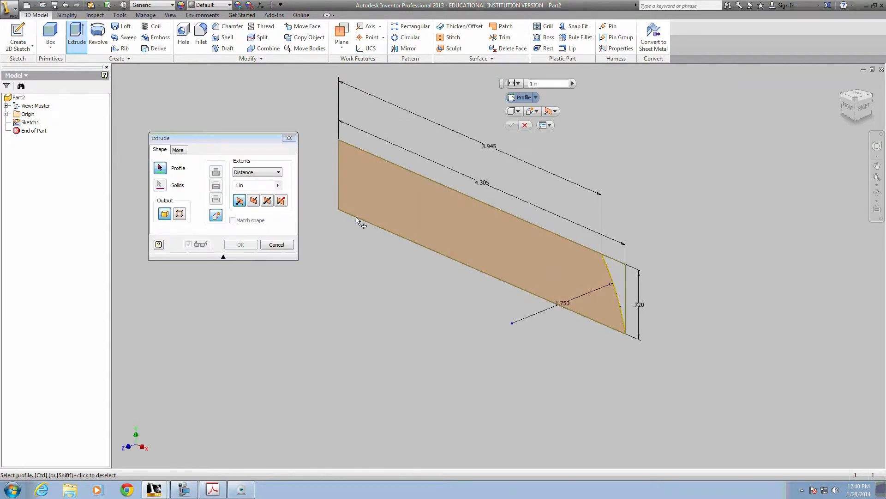
left_click(267, 202)
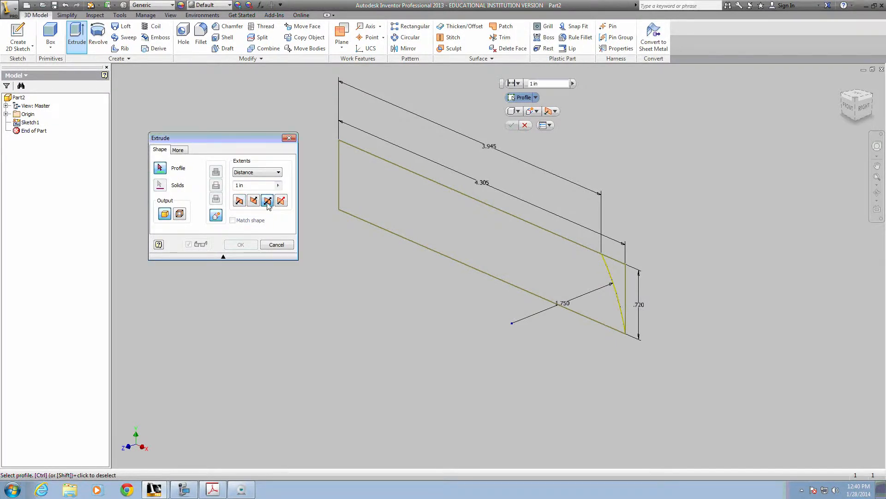
left_click(409, 204)
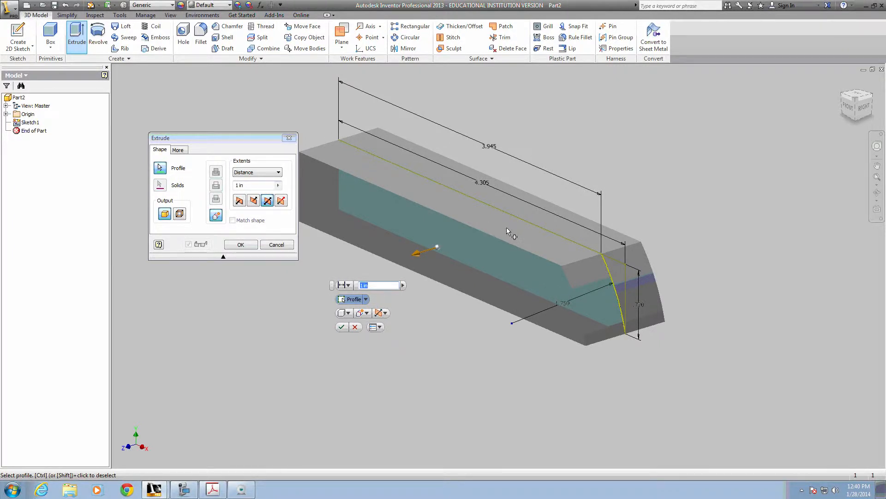
left_click_drag(256, 147, 219, 122)
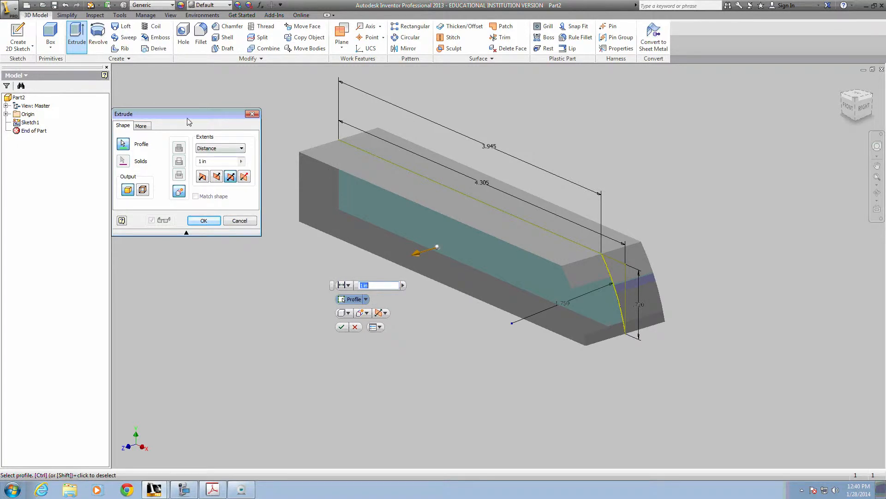
left_click_drag(188, 113, 185, 109)
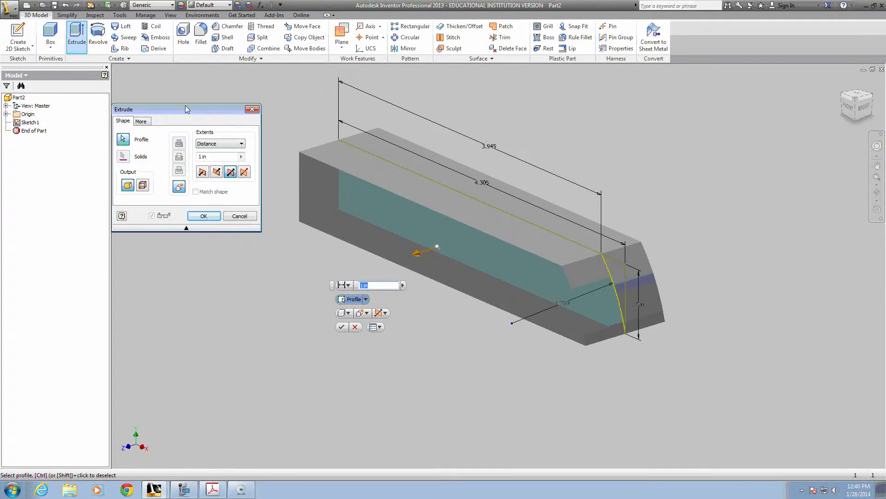
left_click(216, 157)
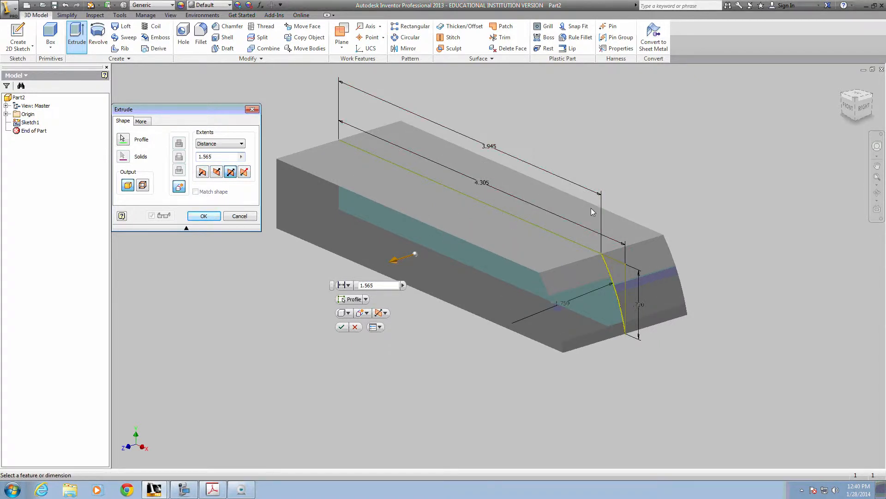
left_click(203, 216)
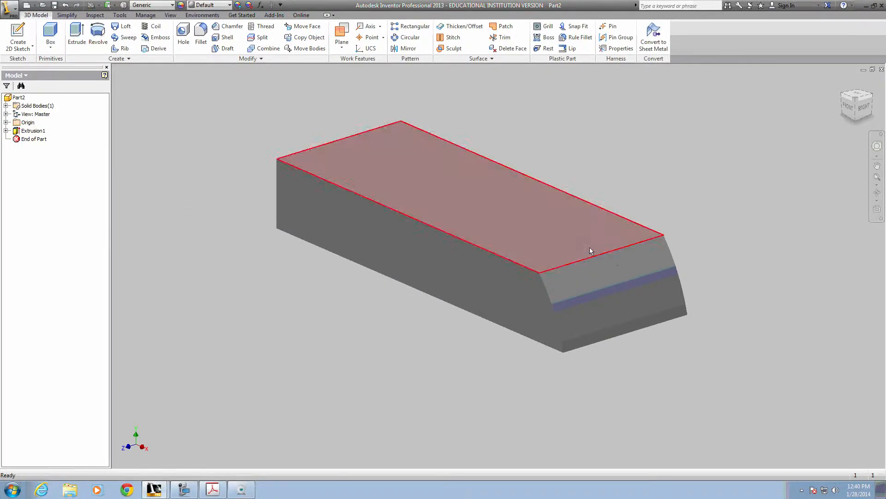
Start a new sketch on the flat bottom face of the block
middle_click_drag(469, 196, 451, 246)
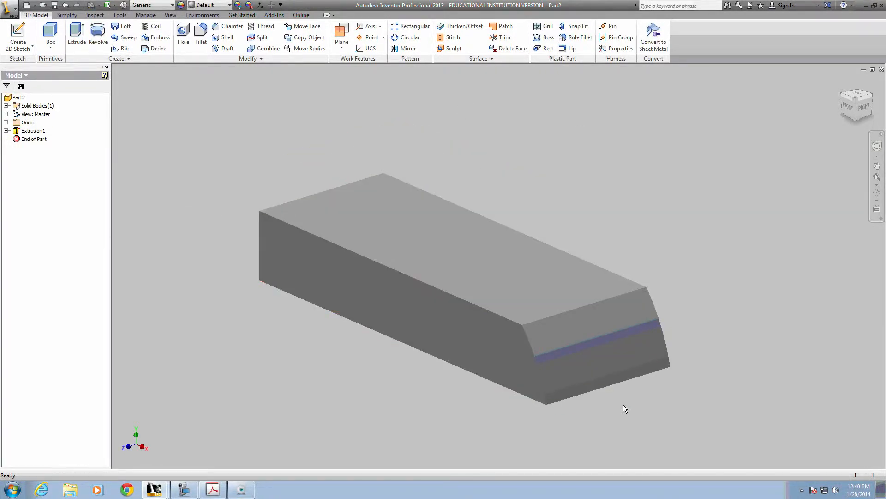
middle_click_drag(580, 383, 583, 361)
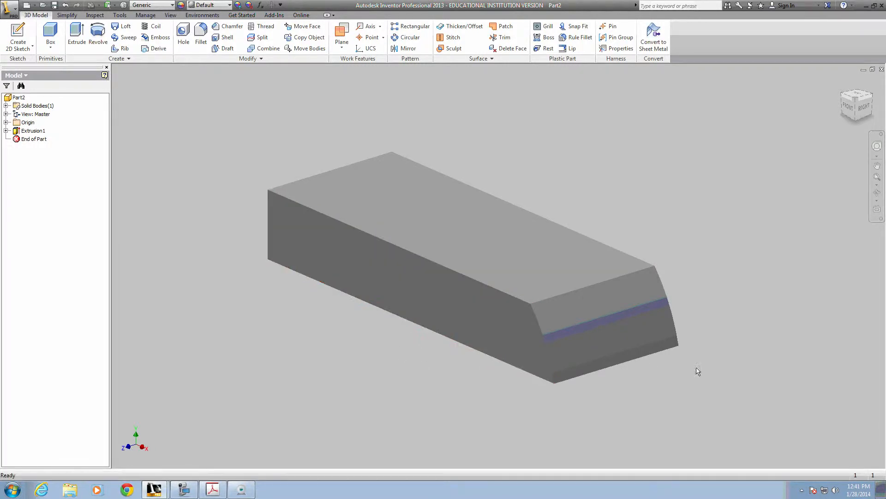
middle_click_drag(501, 394, 523, 355, "shift")
middle_click_drag(580, 233, 537, 338)
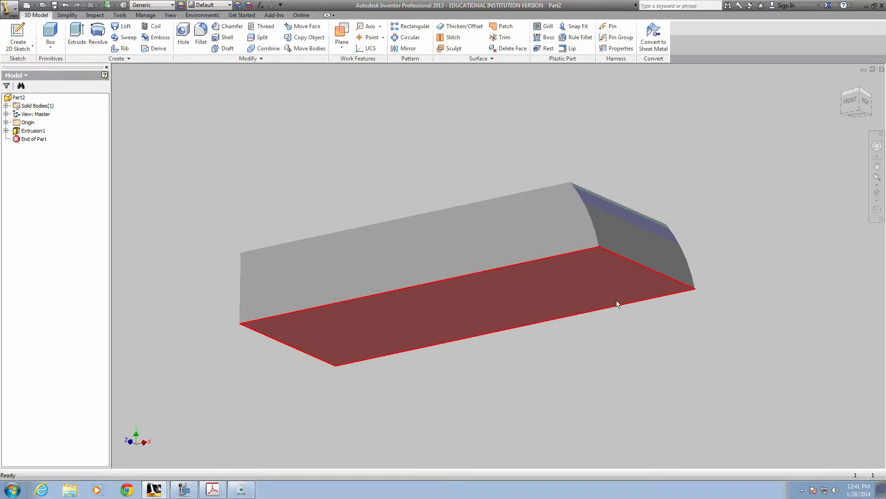
left_click(18, 37)
left_click(446, 304)
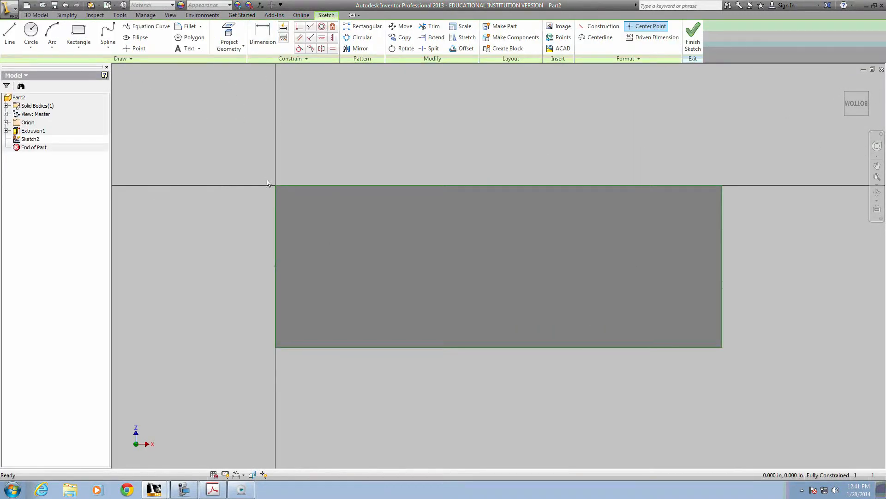
Place four sketch points in a row along the lengthwise middle of the bottom face
middle_click_drag(548, 282, 556, 259)
scroll(556, 258, "down", 3)
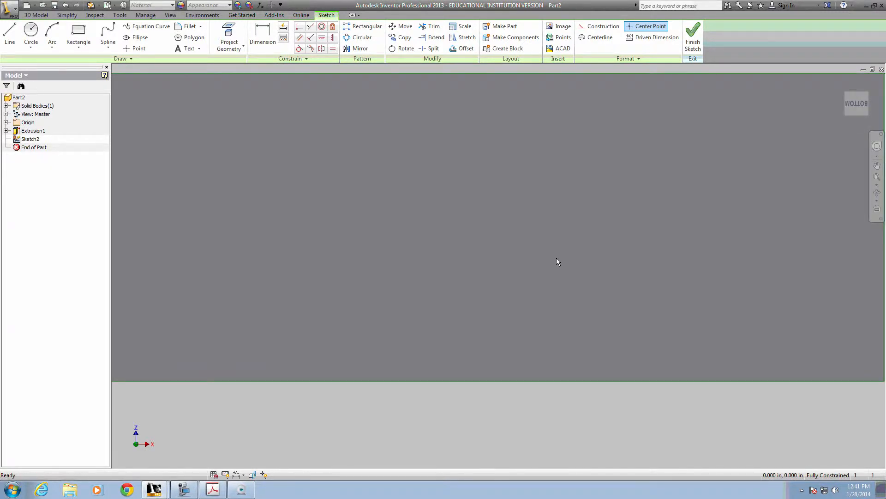
scroll(556, 257, "up", 3)
middle_click_drag(555, 258, 555, 248)
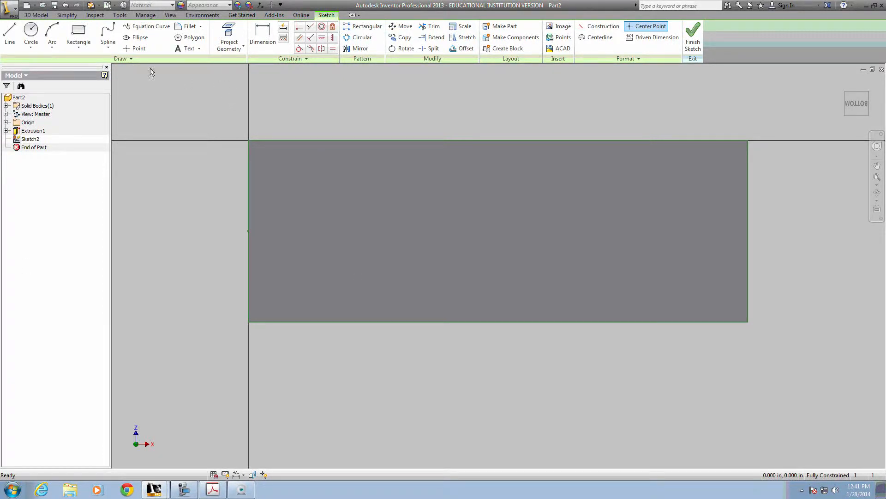
left_click(134, 48)
left_click(314, 230)
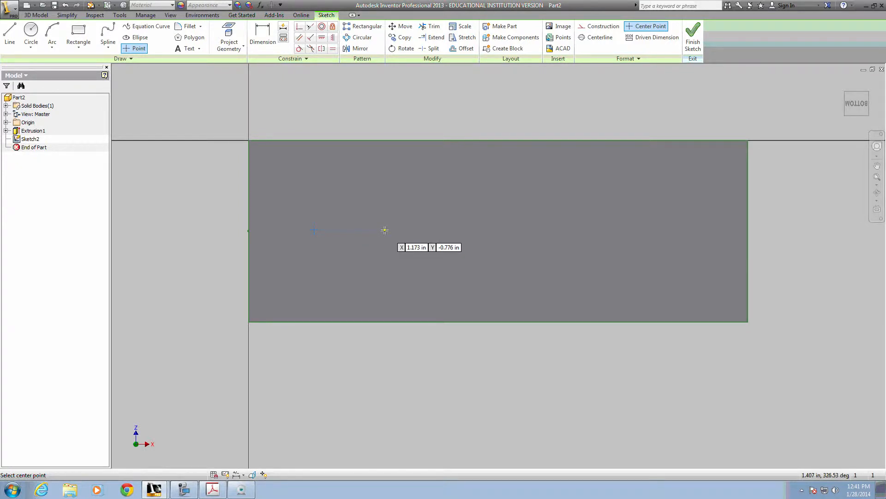
left_click(416, 230)
left_click(564, 233)
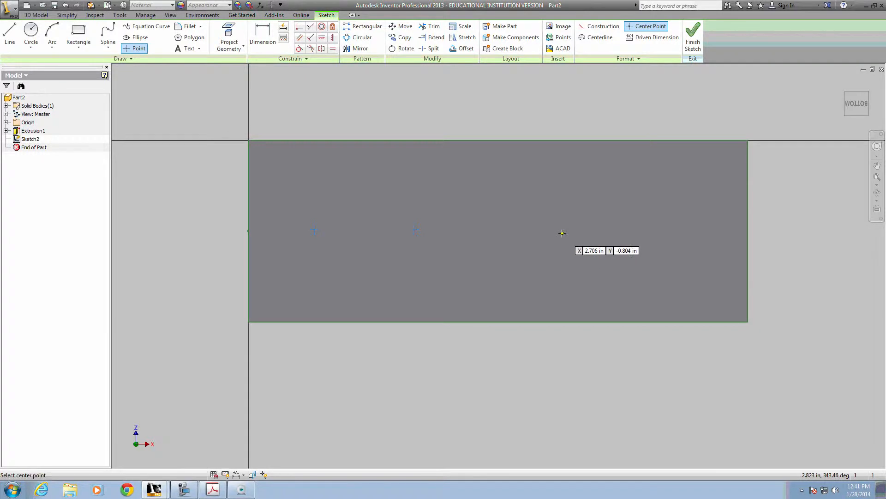
left_click(677, 232)
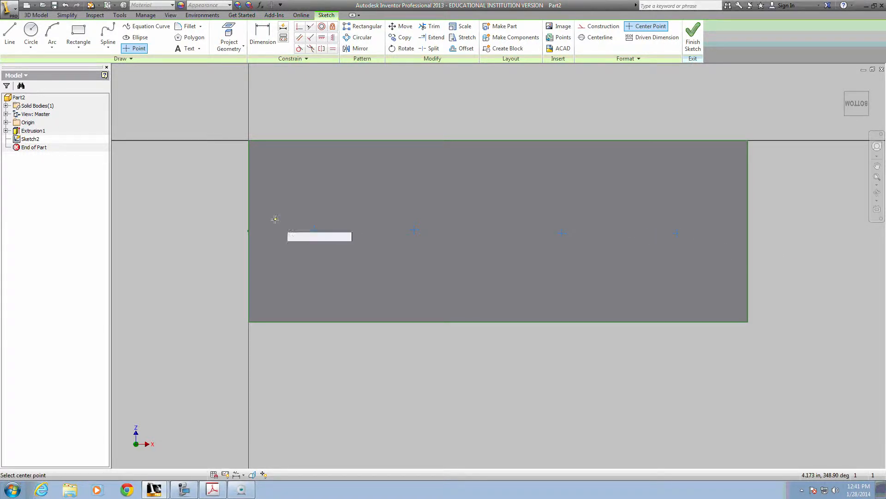
Constrain the first three sketch points horizontally in line with the midpoint of the bottom face's flat-end edge
left_click(322, 38)
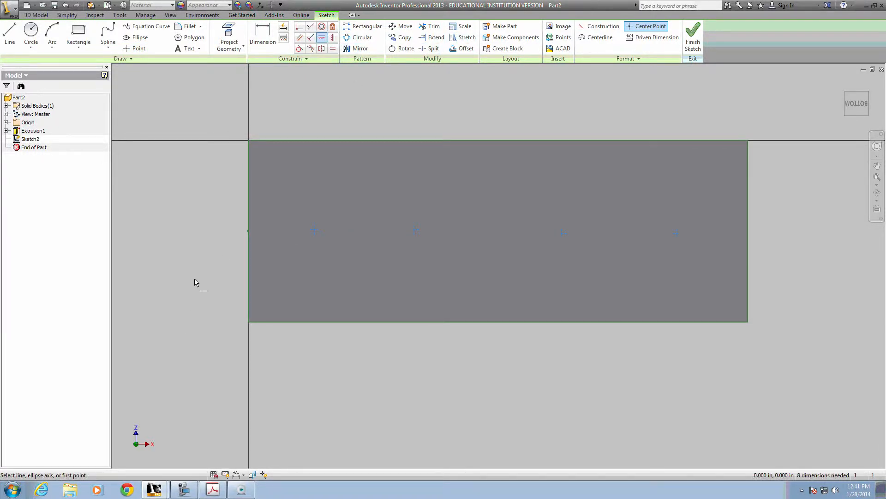
left_click(249, 231)
left_click(315, 230)
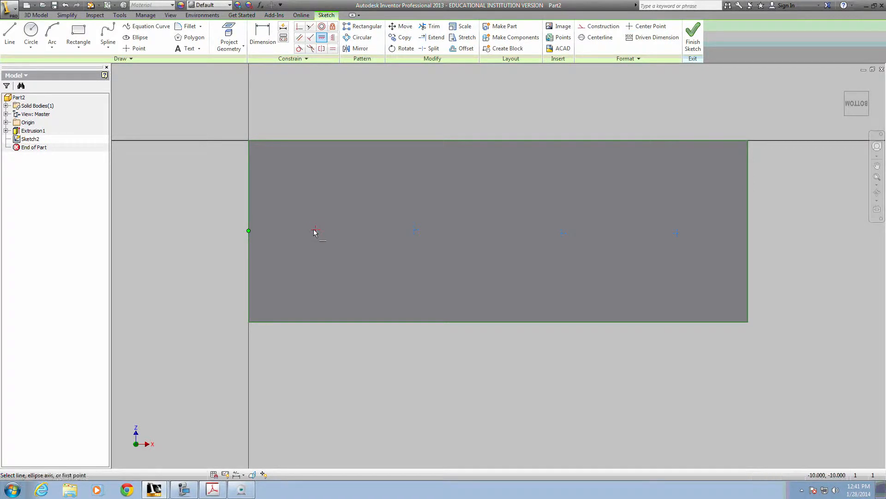
left_click(249, 231)
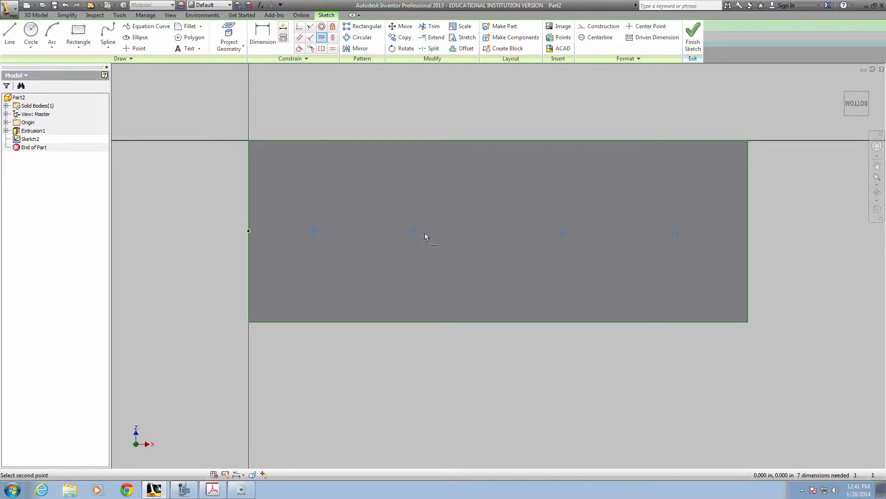
left_click(249, 231)
left_click(560, 236)
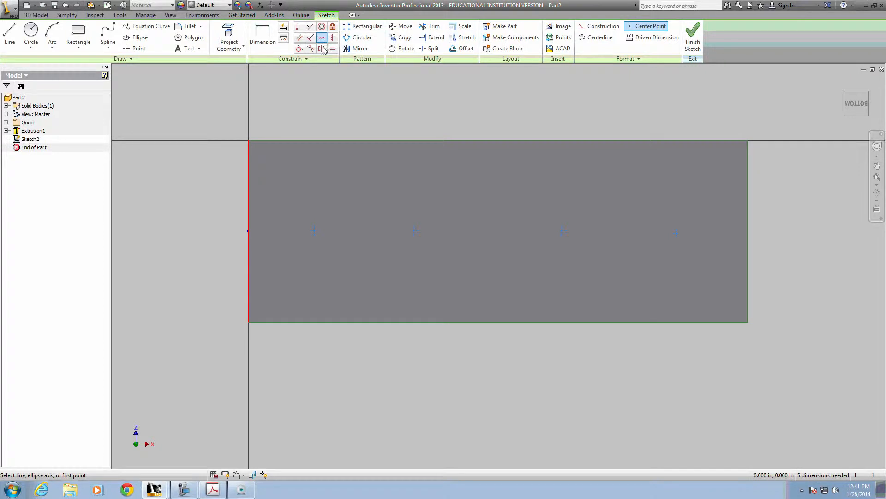
Align the fourth point horizontally with the same edge midpoint and slide the last two points along the row
key("Escape")
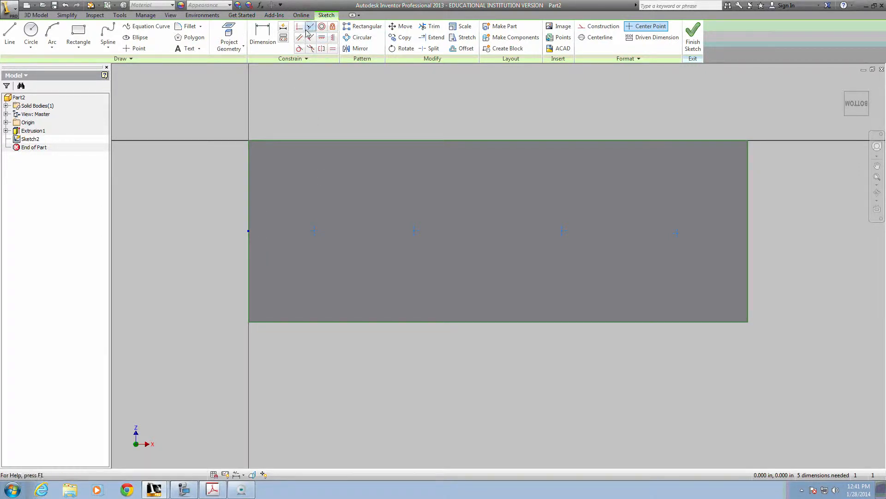
left_click(322, 38)
left_click(249, 231)
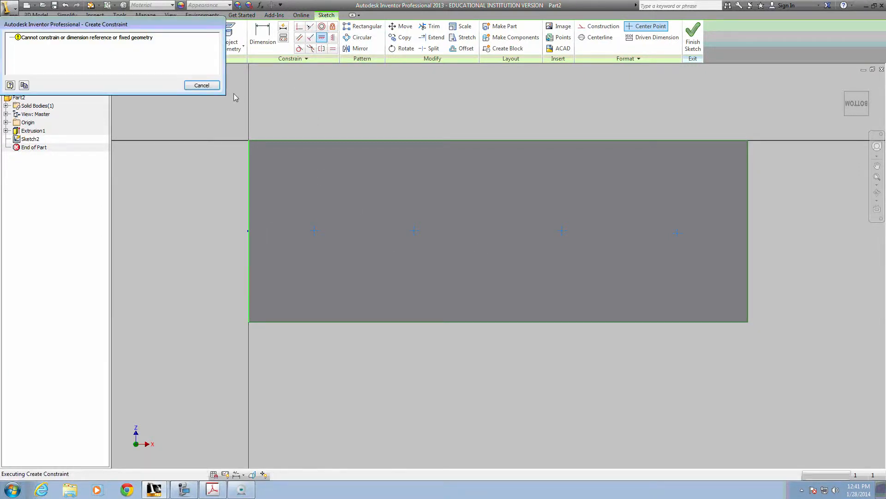
left_click(202, 85)
left_click(248, 231)
left_click(681, 233)
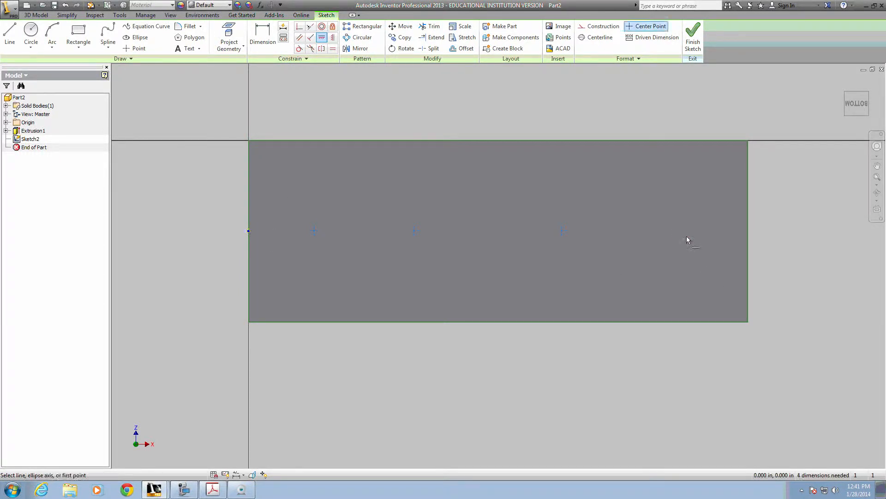
key("Escape")
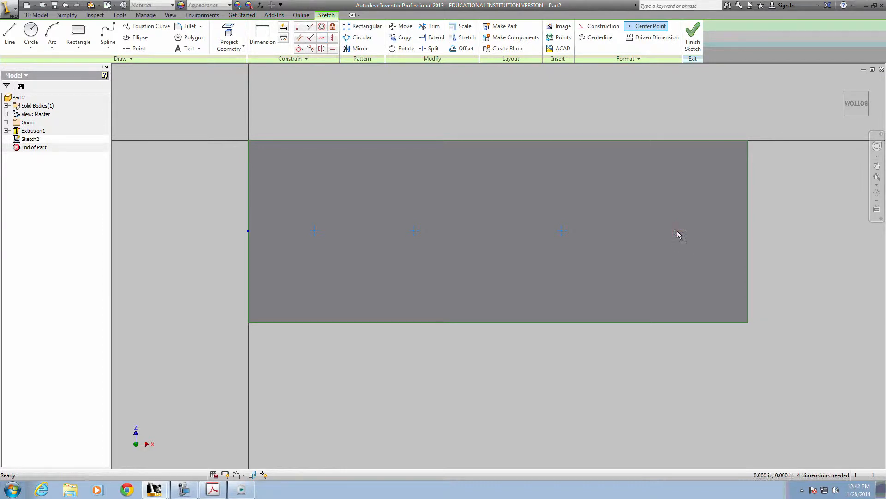
mouse_move(677, 233)
left_mouse_down()
mouse_move(633, 233)
mouse_move(682, 231)
left_mouse_up()
left_click_drag(563, 230, 468, 233)
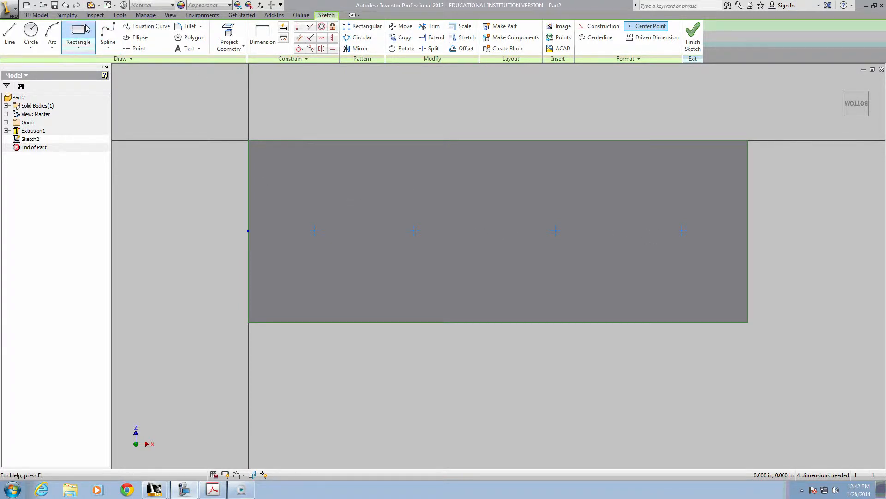
Dimension the spacing between the first and second points as 1 in
left_click(262, 40)
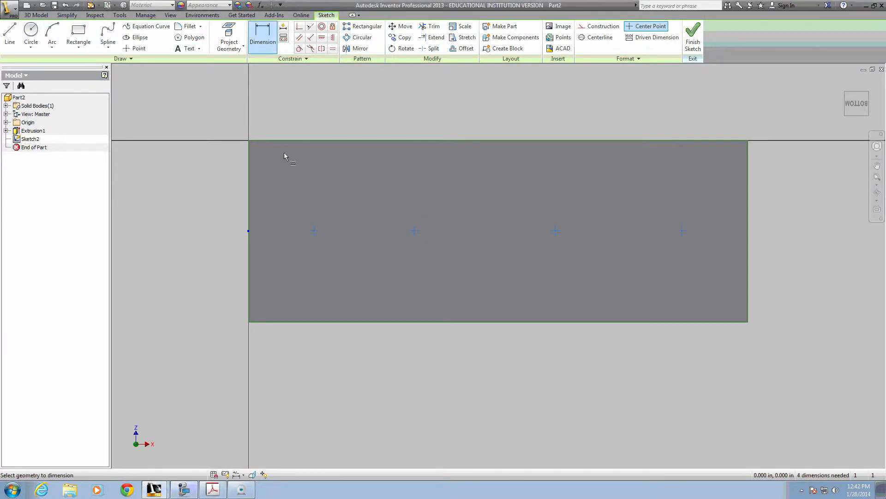
left_click(314, 232)
left_click(414, 232)
left_click(374, 195)
type("1")
key("Return")
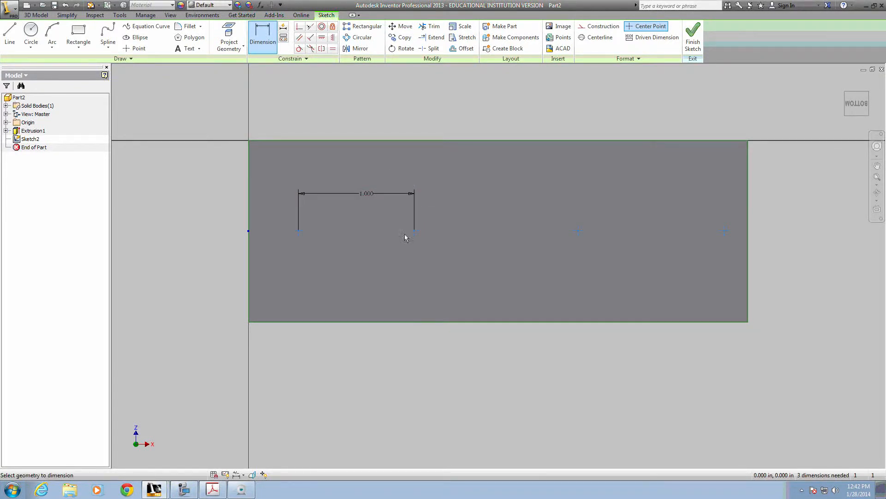
Dimension the second-to-third and third-to-fourth point spacings as 1 in each
left_click(414, 231)
left_click(578, 231)
left_click(510, 202)
type("1.4101382")
key("Return")
left_click(530, 231)
left_click(724, 231)
left_click(613, 199)
type("1")
key("Return")
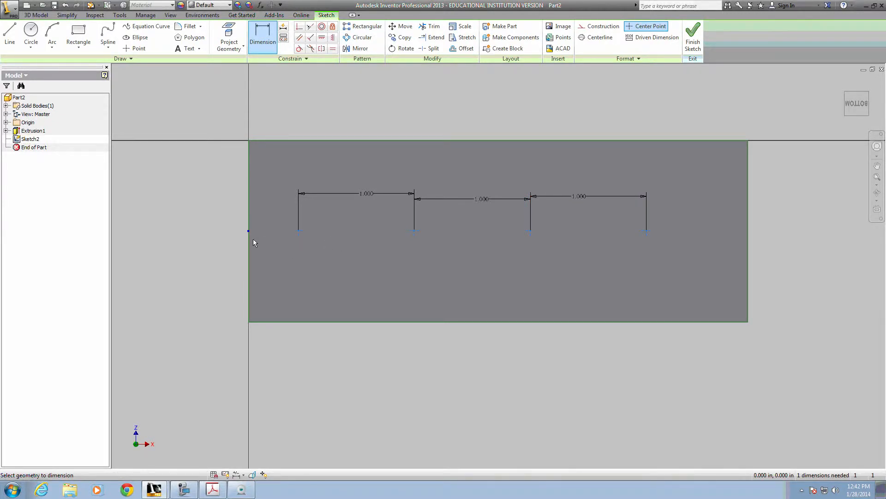
Dimension the first point 0.5 in from the midpoint of the face's flat-end edge
left_click(298, 231)
left_click(270, 198)
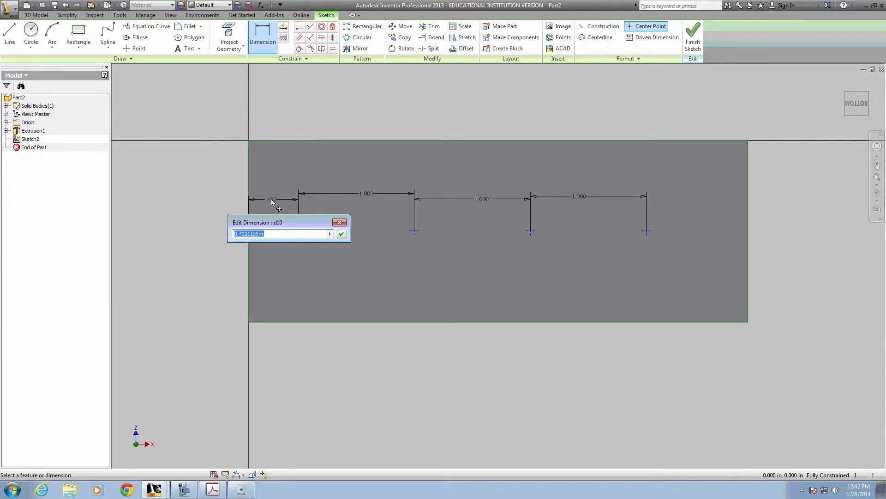
type(".5")
key("Return")
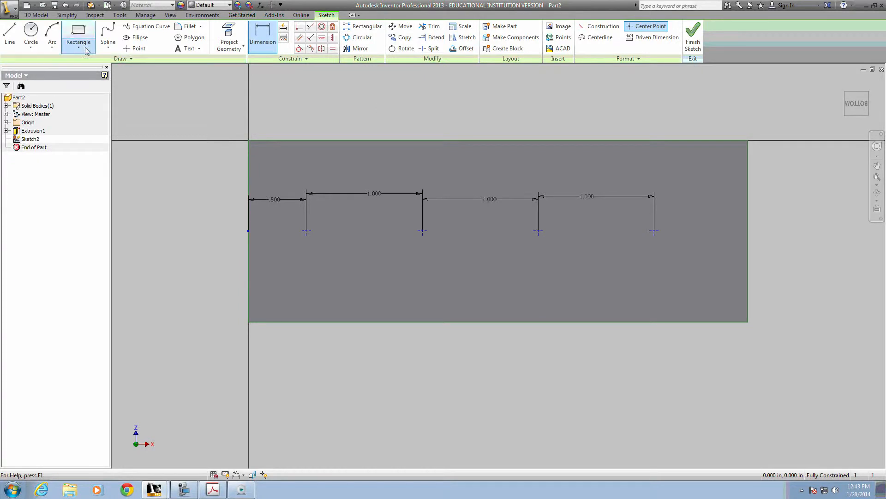
Add two more sketch points in the row, one between the first and second points and one past the third
left_click(132, 49)
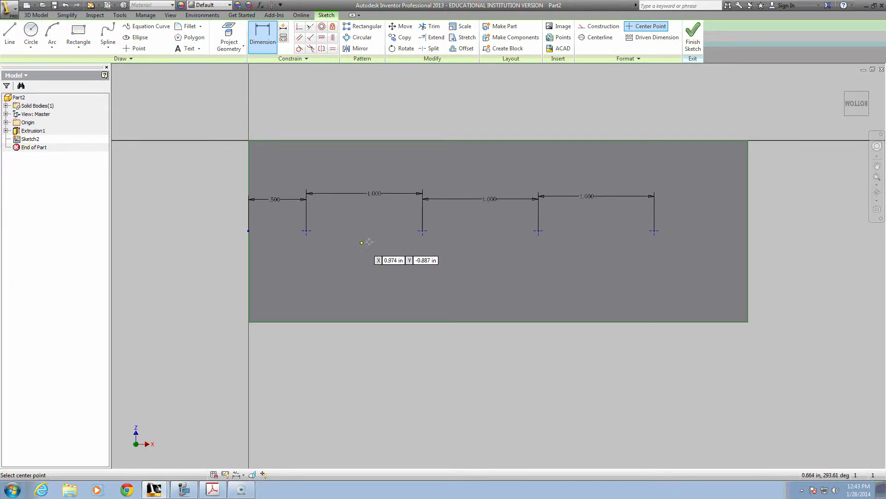
left_click(386, 230)
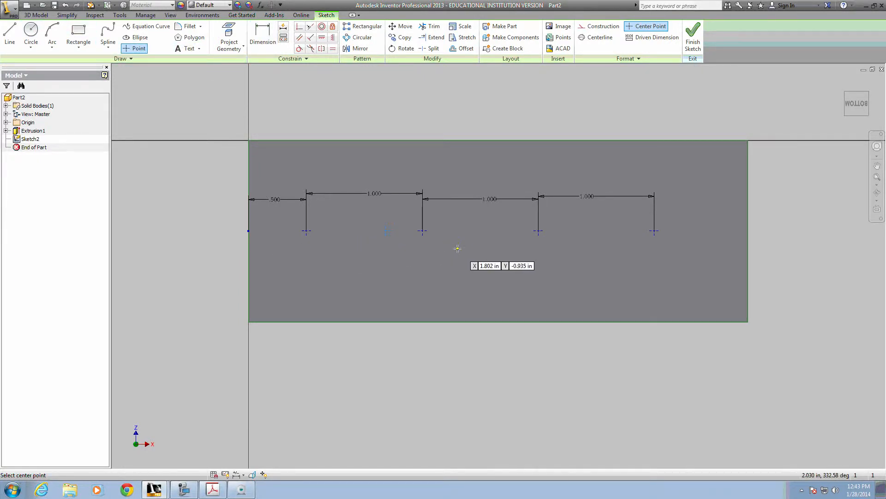
left_click(567, 230)
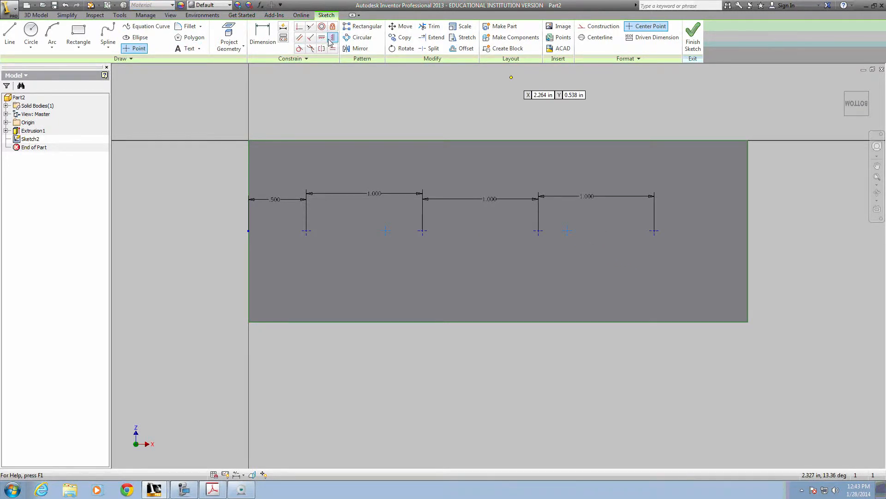
Constrain the two added points horizontally in line with the midpoint of the flat-end edge
left_click(333, 39)
left_click(326, 41)
left_click(249, 231)
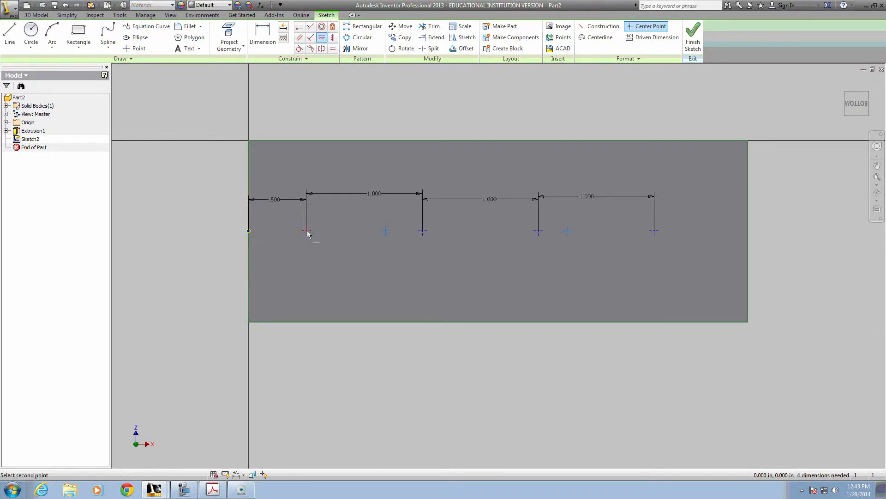
left_click(387, 232)
left_click(249, 231)
left_click(568, 231)
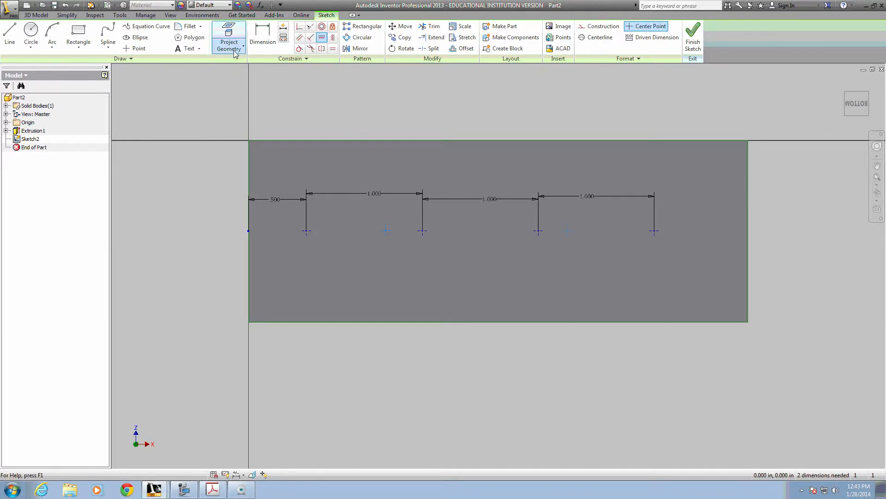
Dimension the first added point 1.13 in from the flat-end edge's midpoint
left_click(269, 42)
left_click(249, 231)
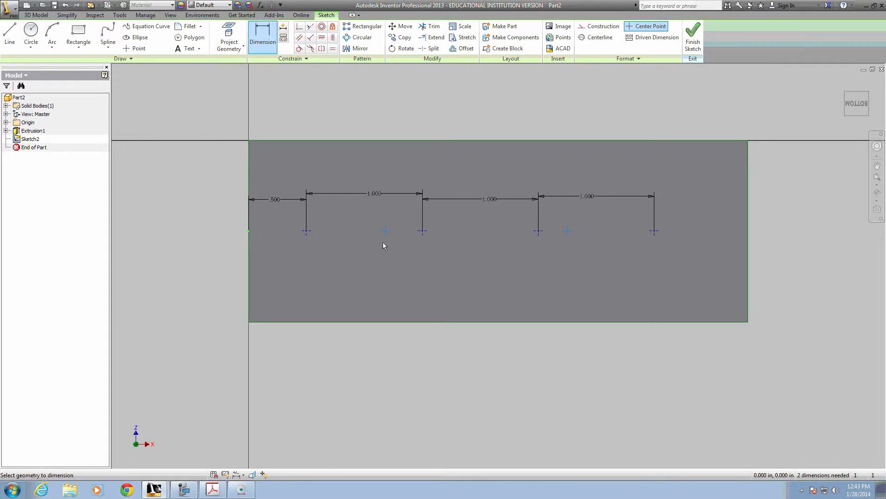
left_click(386, 230)
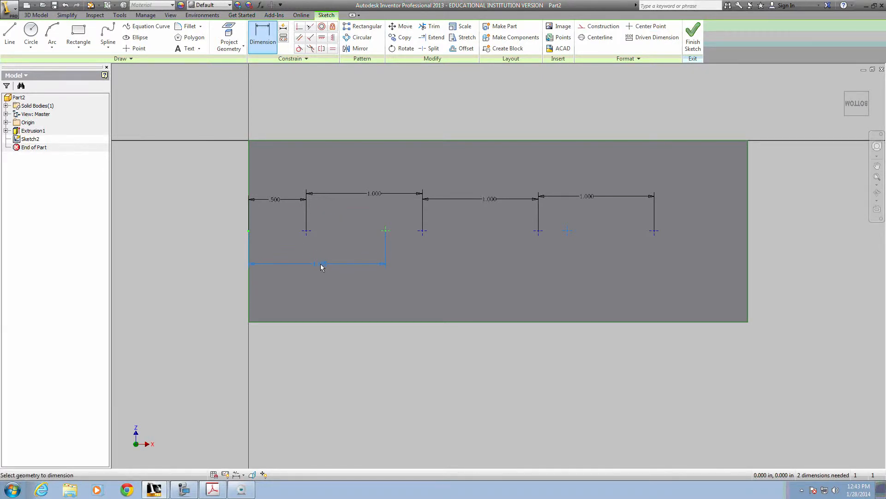
left_click(322, 267)
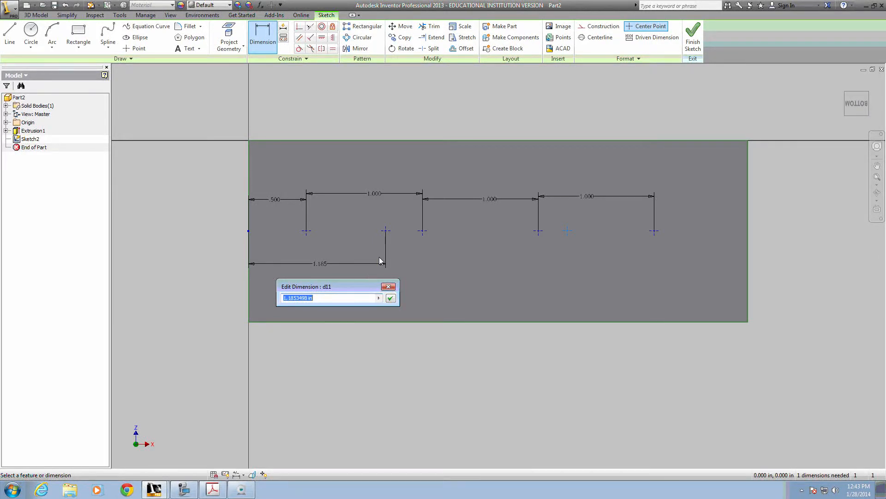
type("1.13")
key("Return")
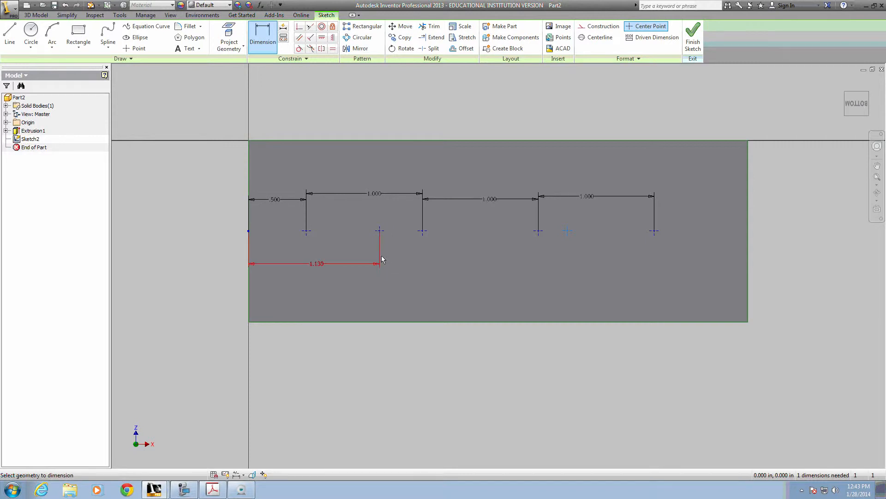
Dimension the second added point 2.875 in from the flat-end edge's midpoint
left_click(249, 231)
left_click(567, 230)
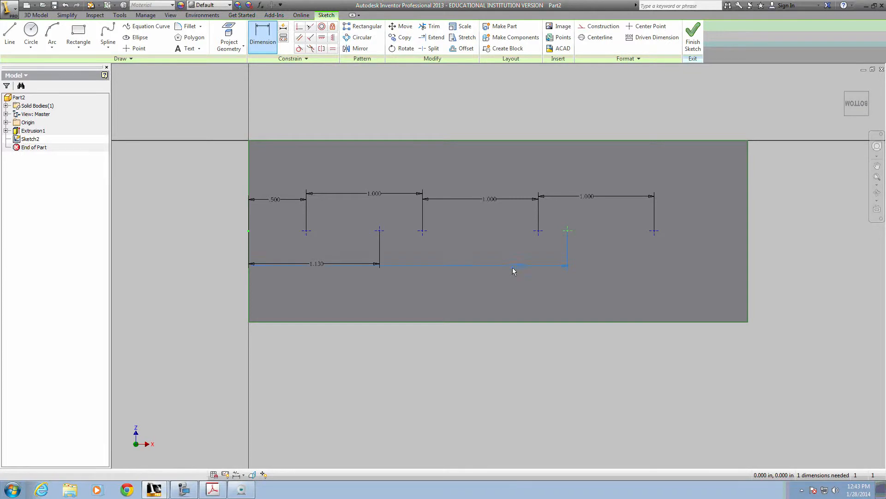
left_click(432, 288)
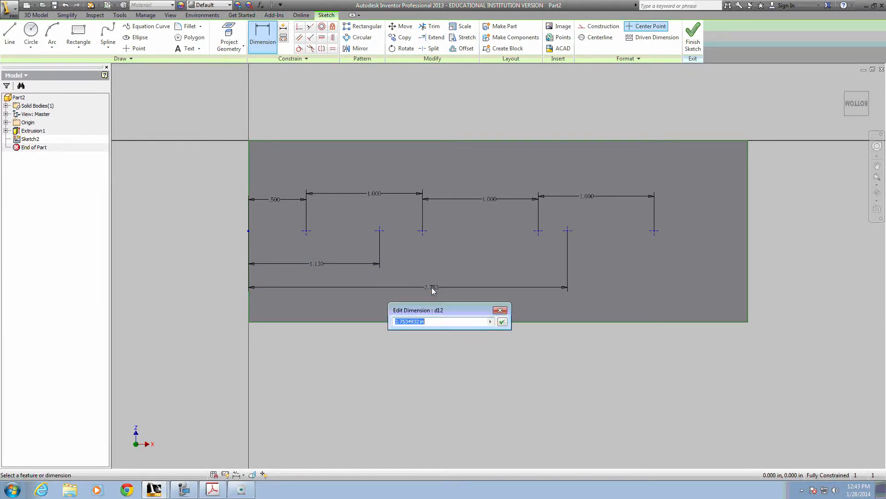
type("2.875")
key("Return")
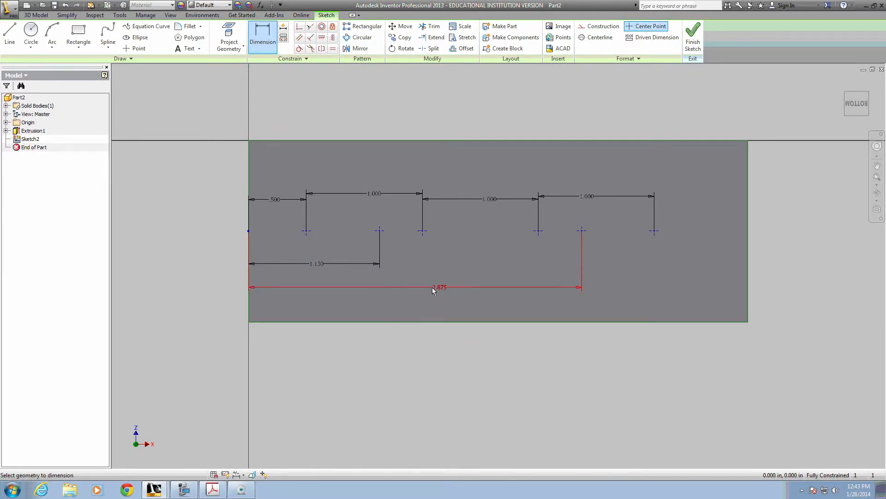
Finish the sketch and start a Hole feature on the four evenly spaced points, excluding the 1.13 in and 2.875 in points
left_click(693, 37)
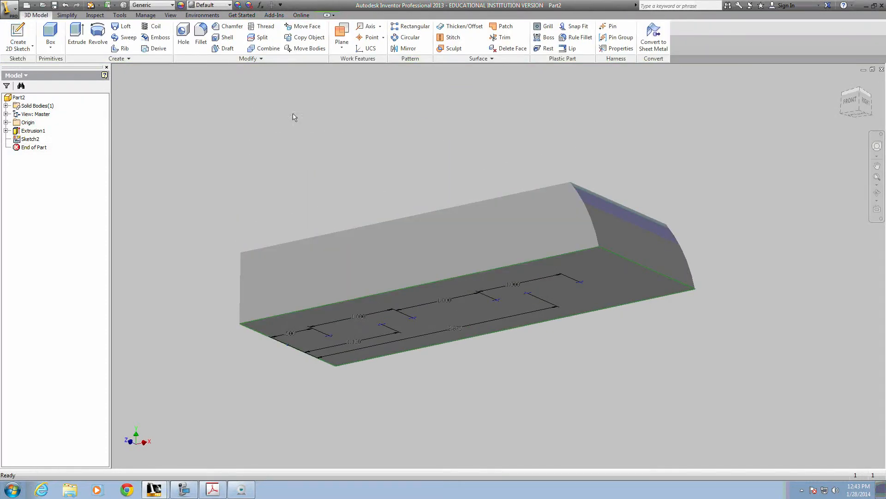
left_click(182, 39)
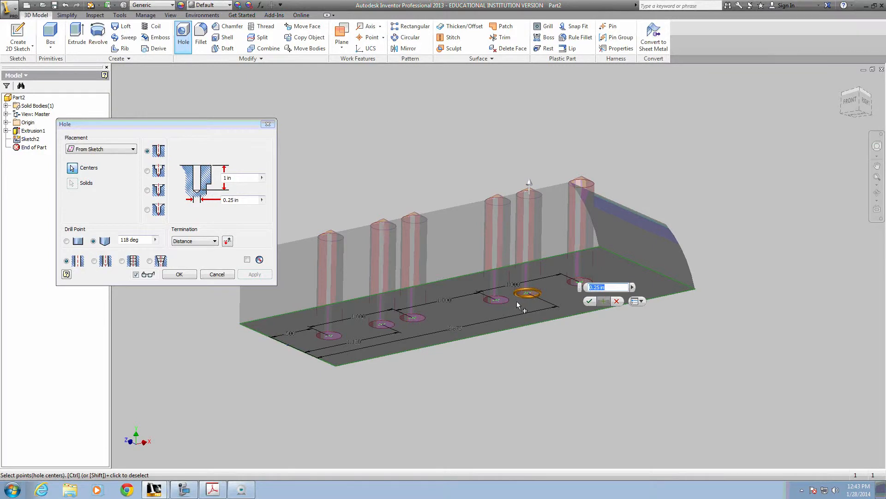
left_click(73, 169)
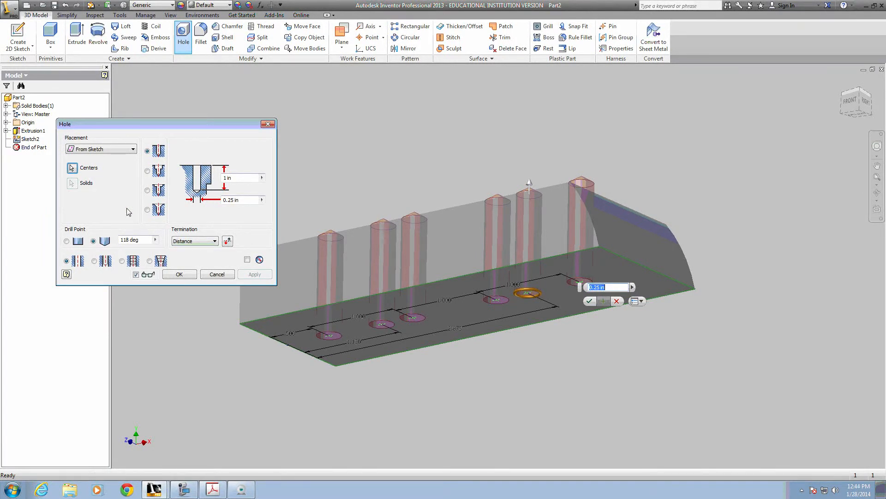
left_click(382, 324)
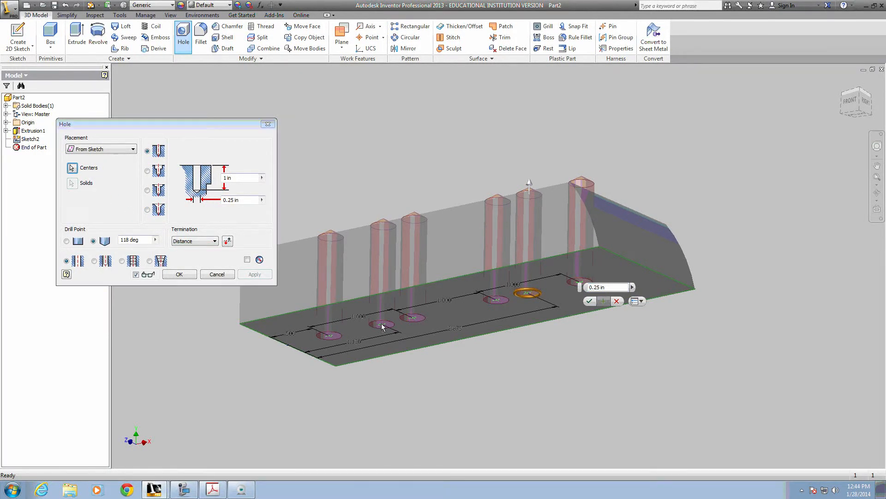
left_click(74, 166)
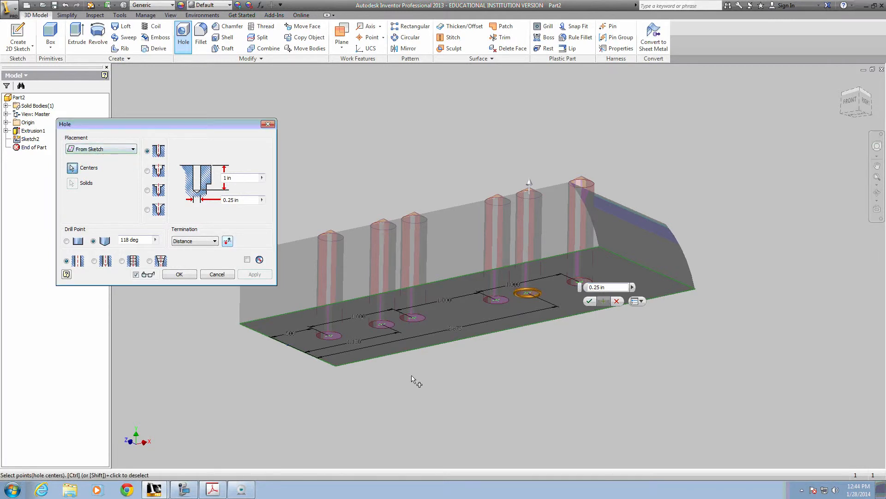
left_click(381, 324, "ctrl")
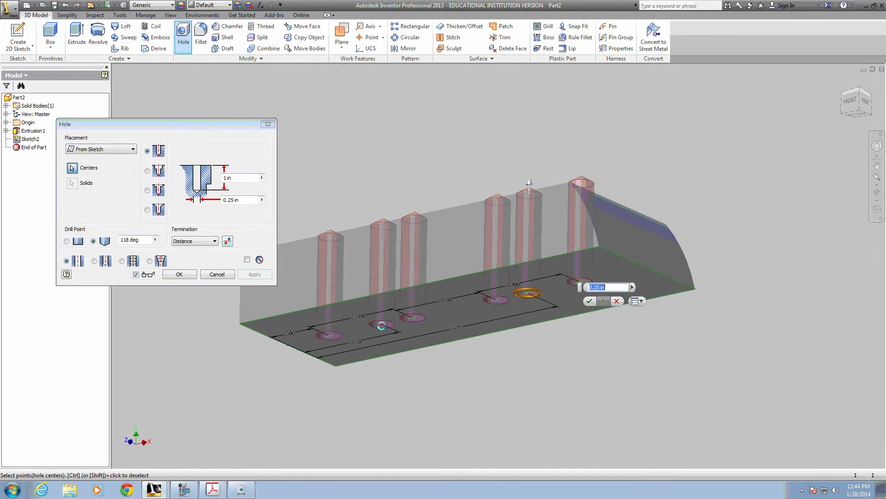
left_click(527, 293, "ctrl")
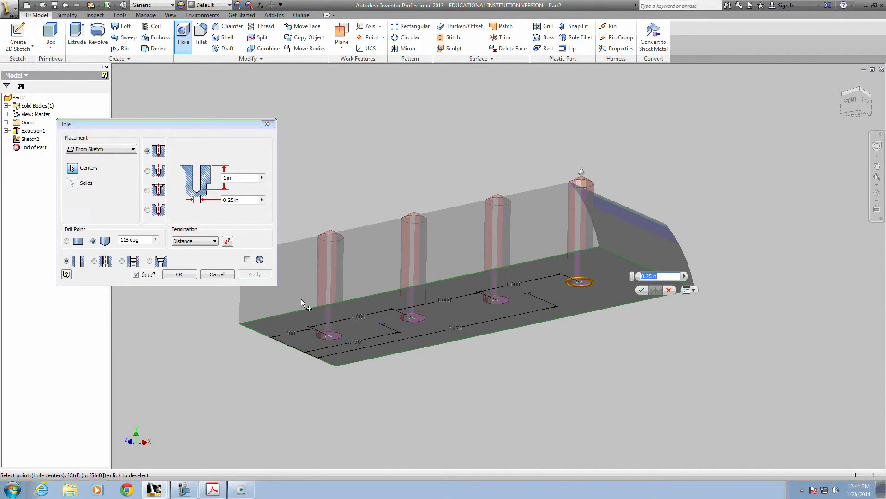
Make the four evenly spaced holes 0.36 in in diameter with Through All termination and create the feature
left_click(262, 178)
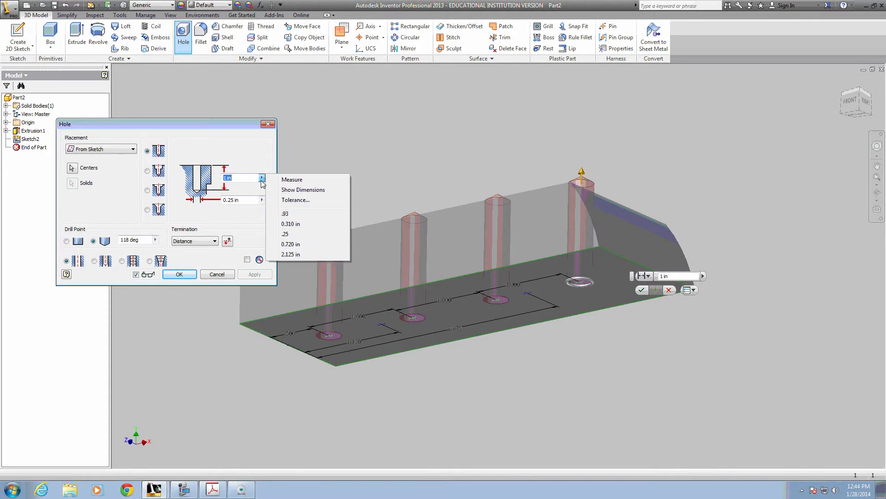
left_click(213, 241)
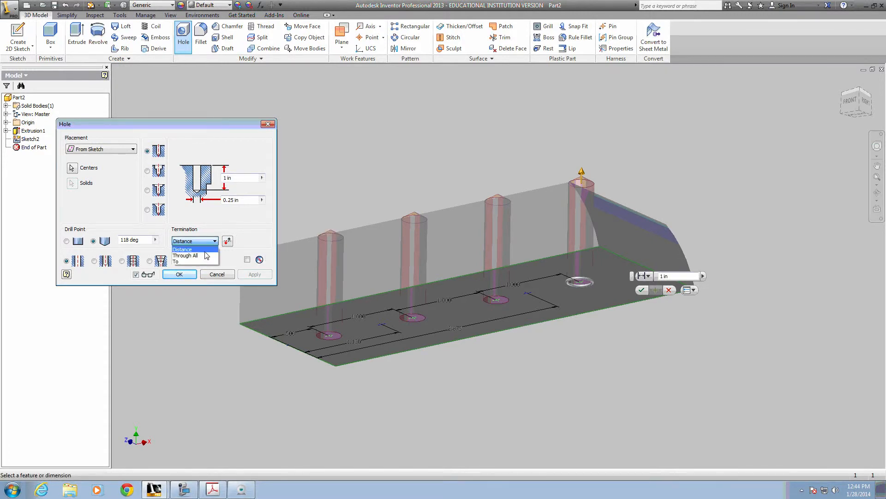
left_click(202, 254)
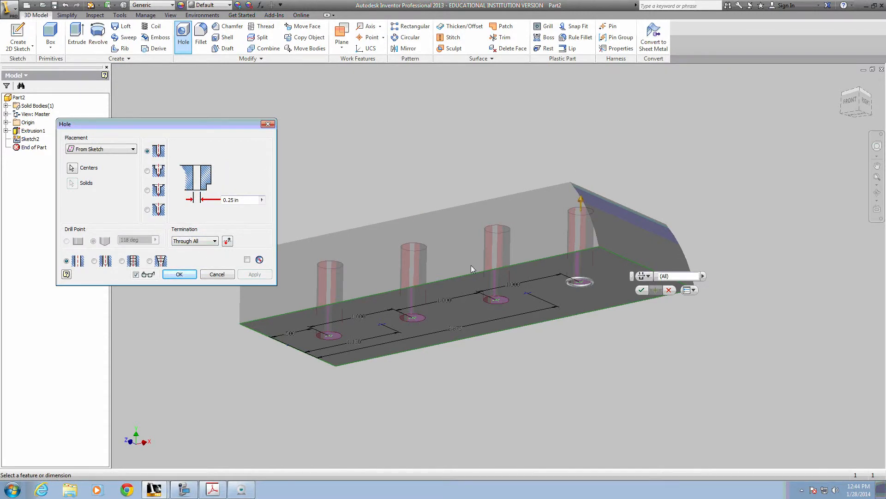
type(".47")
left_click_drag(238, 200, 222, 204)
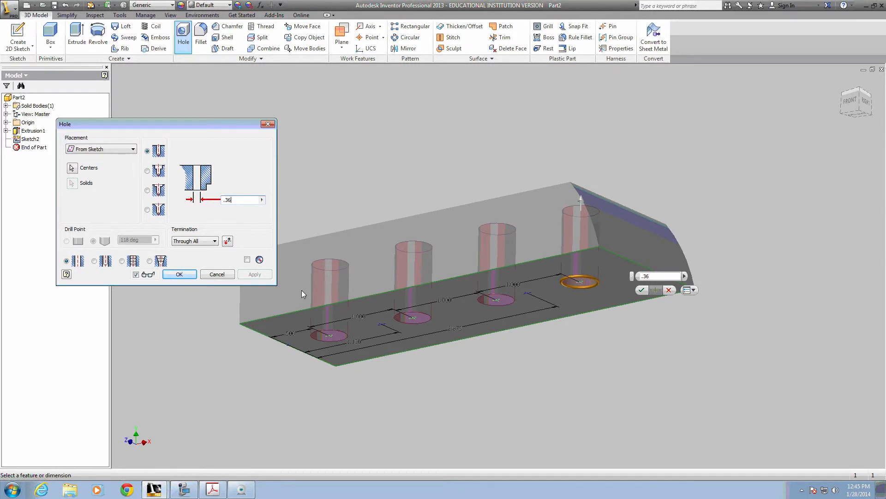
left_click_drag(221, 124, 207, 88)
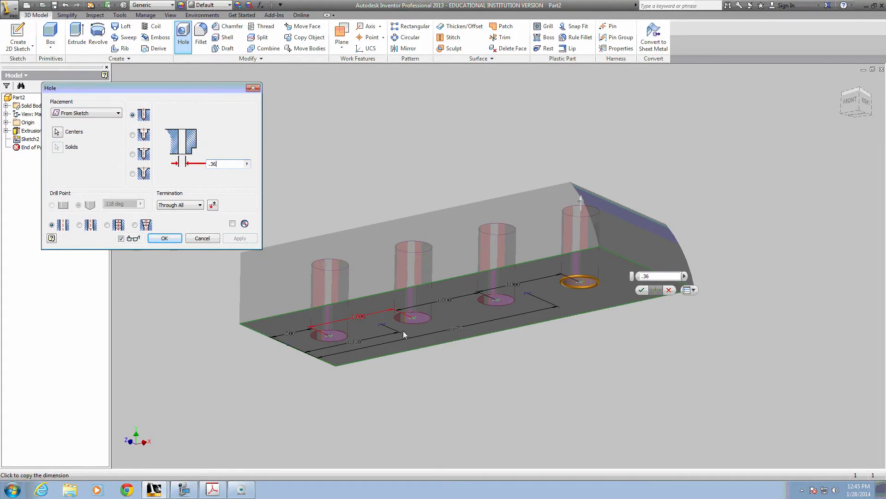
left_click(167, 237)
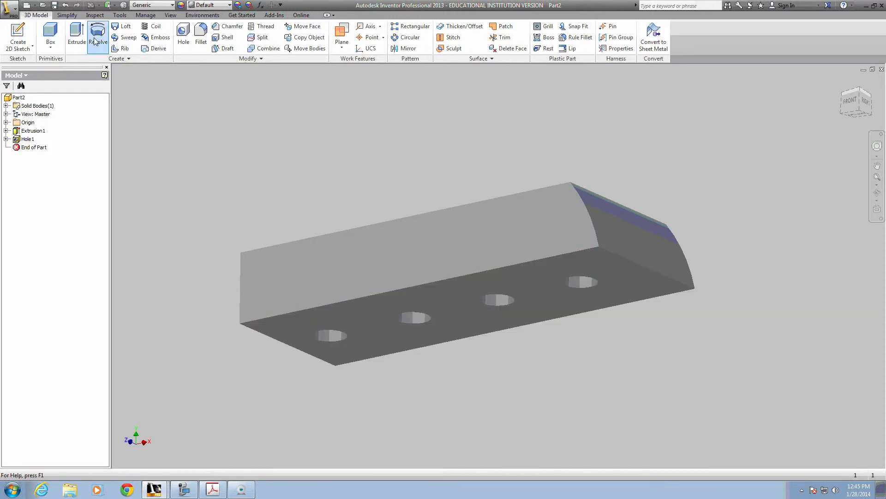
Turn on the visibility of the sketch used by the first hole feature
left_click(183, 35)
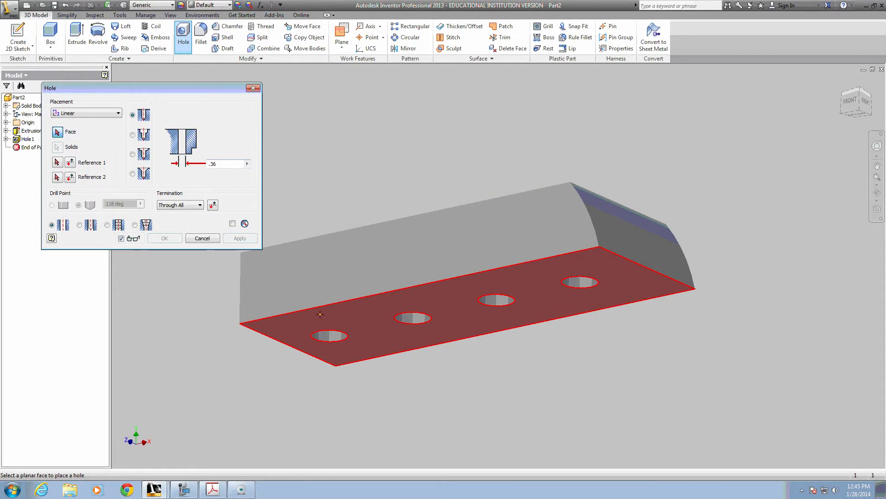
left_click(253, 88)
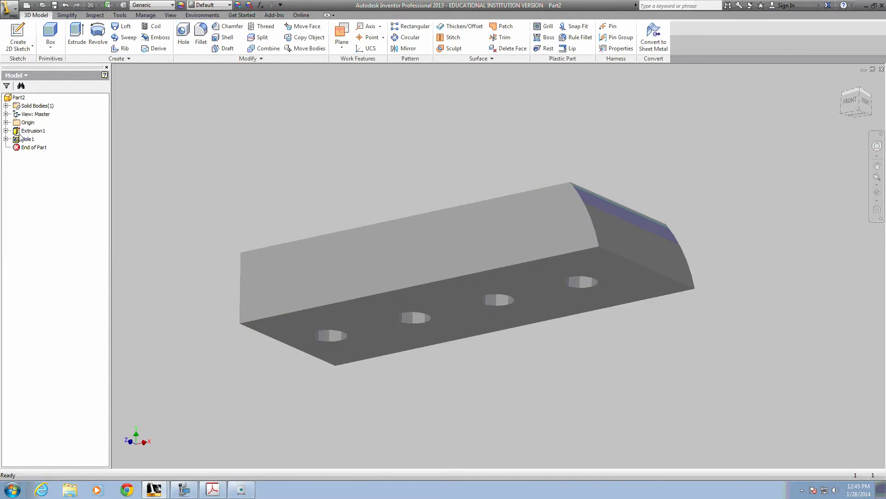
left_click(6, 139)
right_click(26, 148)
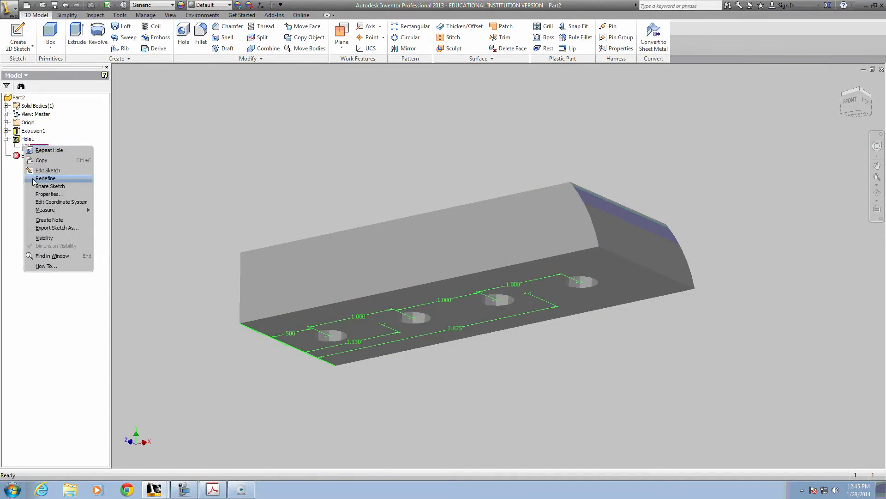
left_click(45, 237)
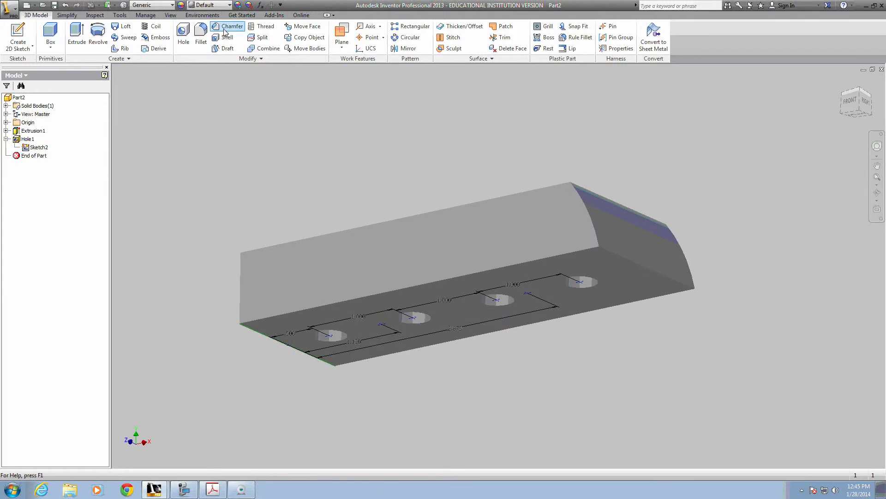
Create holes at the 1.13 in and 2.875 in points with Distance termination, 0.25 in deep and 0.1 in in diameter
left_click(185, 33)
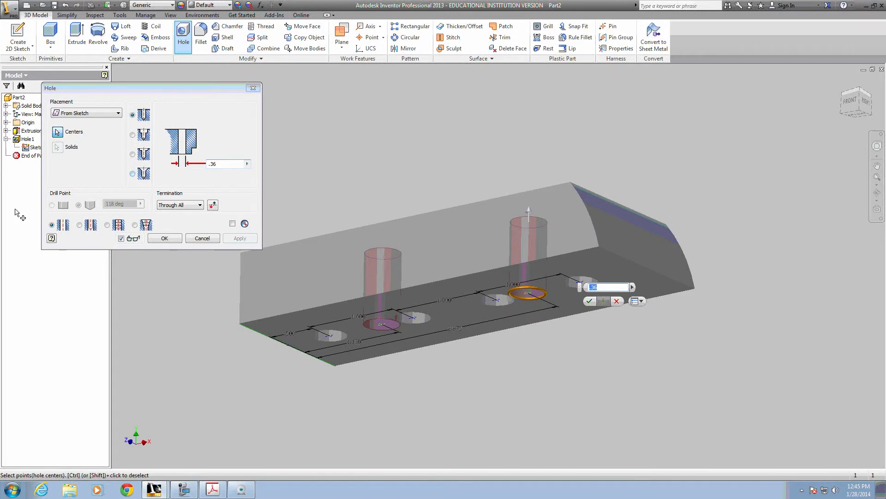
left_click(195, 205)
left_click(193, 213)
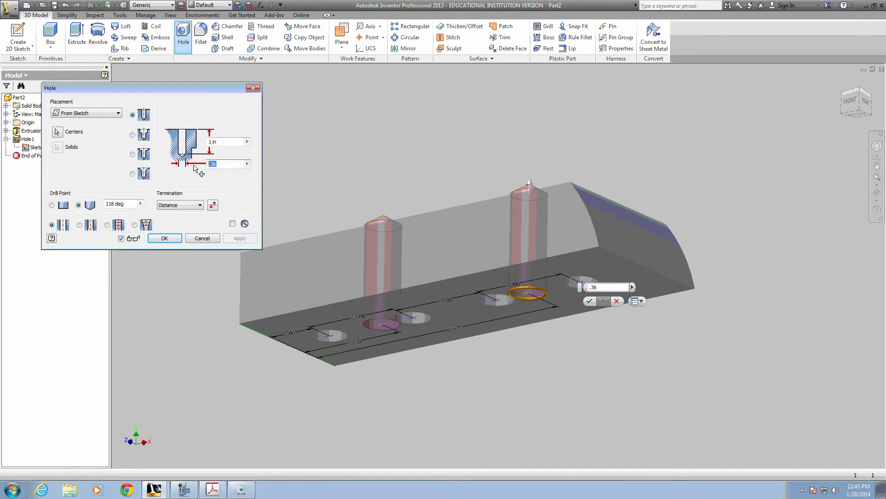
type(".25")
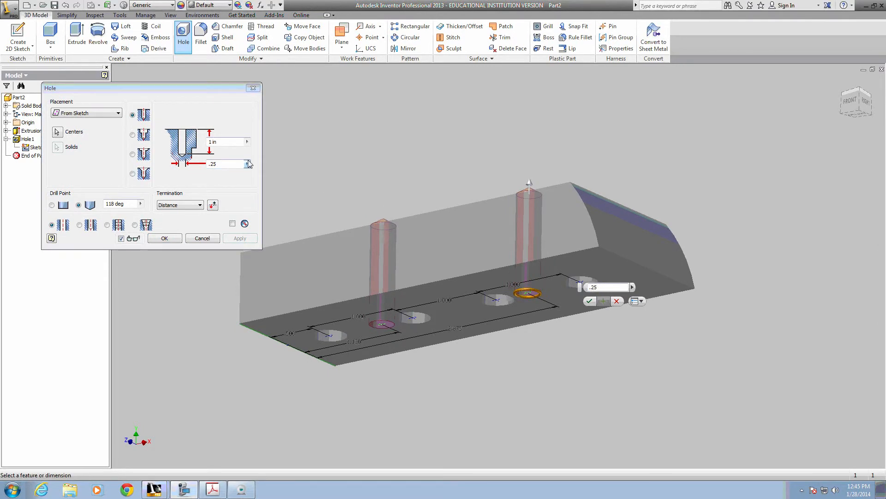
left_click(225, 163)
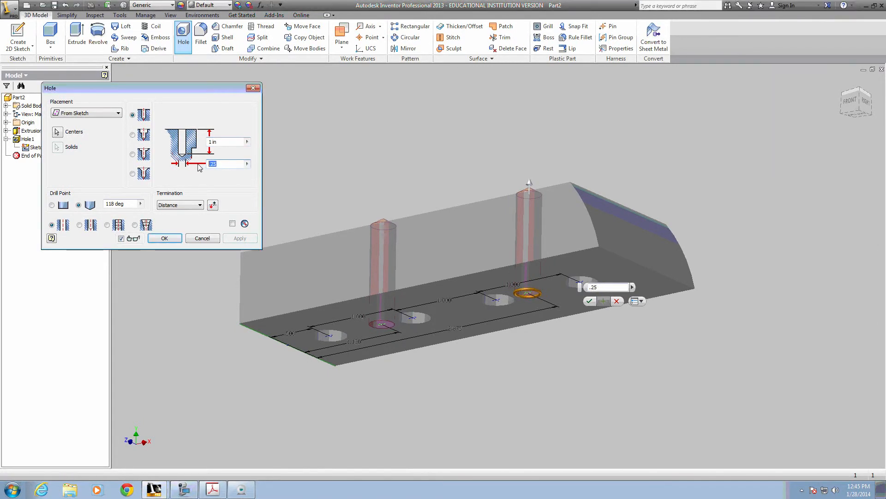
left_click(229, 141)
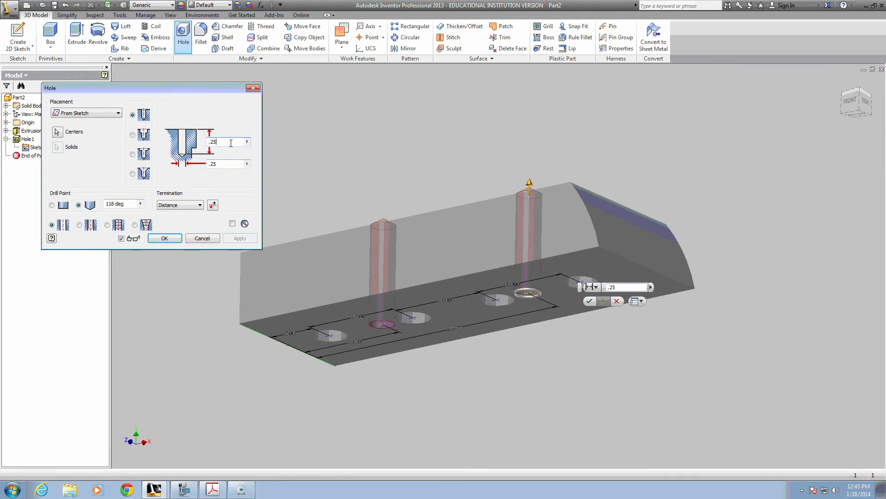
type(".25")
key("Tab")
type(".1")
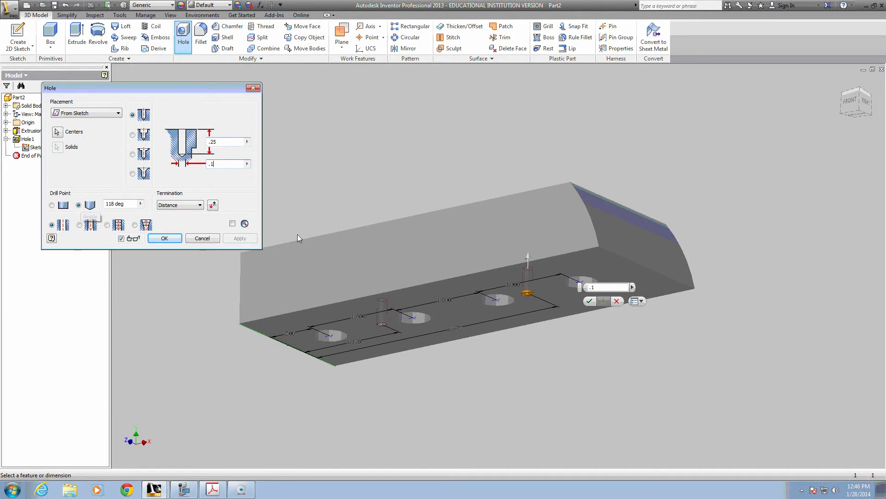
left_click(165, 238)
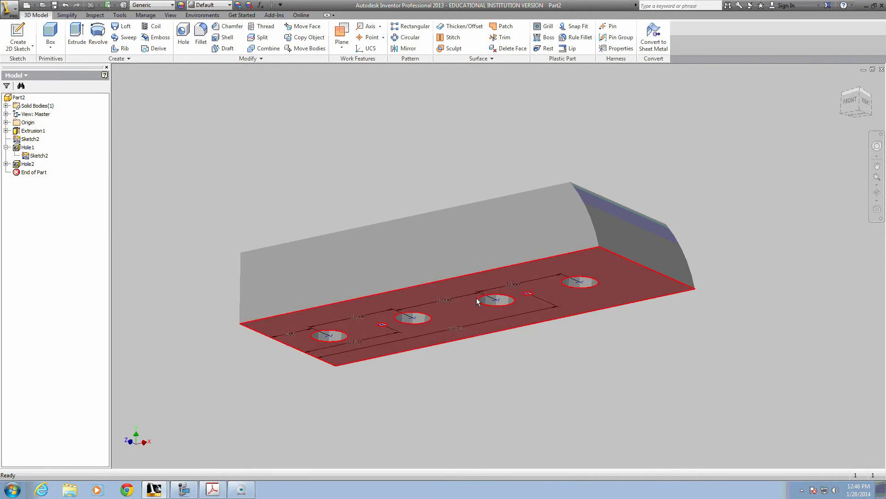
Hide the hole sketch on the base's bottom face
right_click(39, 155)
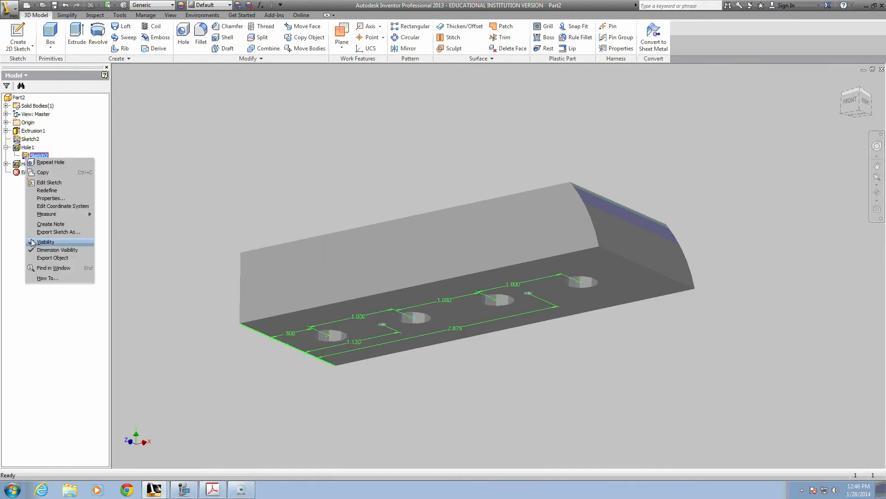
left_click(45, 242)
mouse_move(499, 345)
middle_mouse_down("shift")
mouse_move(526, 314)
mouse_move(537, 260)
mouse_move(539, 321)
middle_mouse_up("shift")
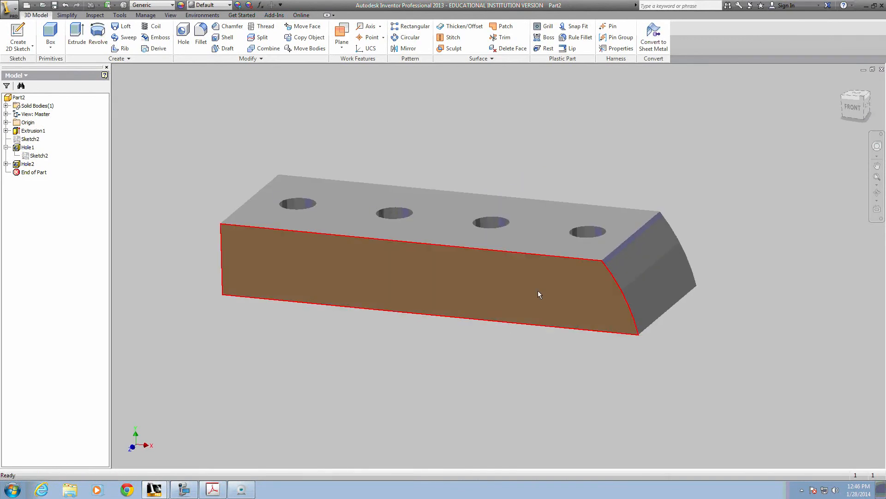
scroll(521, 308, "up", 3)
scroll(521, 308, "down", 4)
middle_click_drag(521, 308, 566, 298)
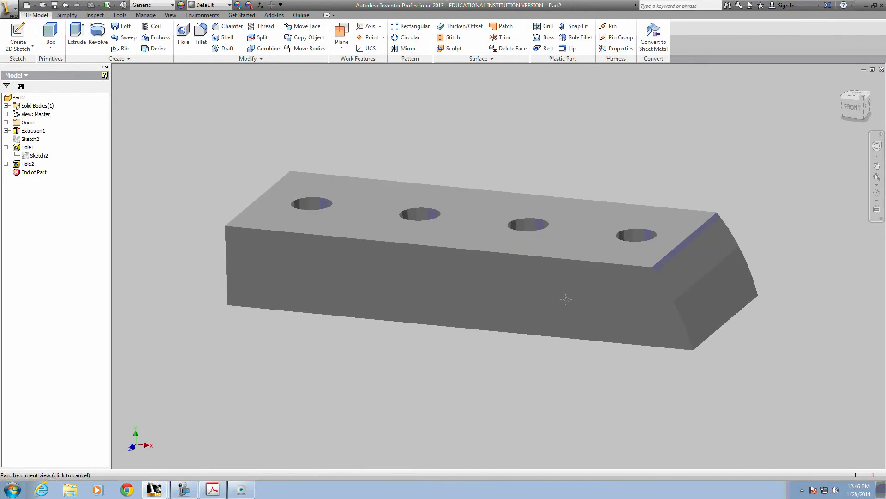
Show the base in an isometric view and give it a Yellow Pine appearance from the Inventor Material Library
left_click(844, 81)
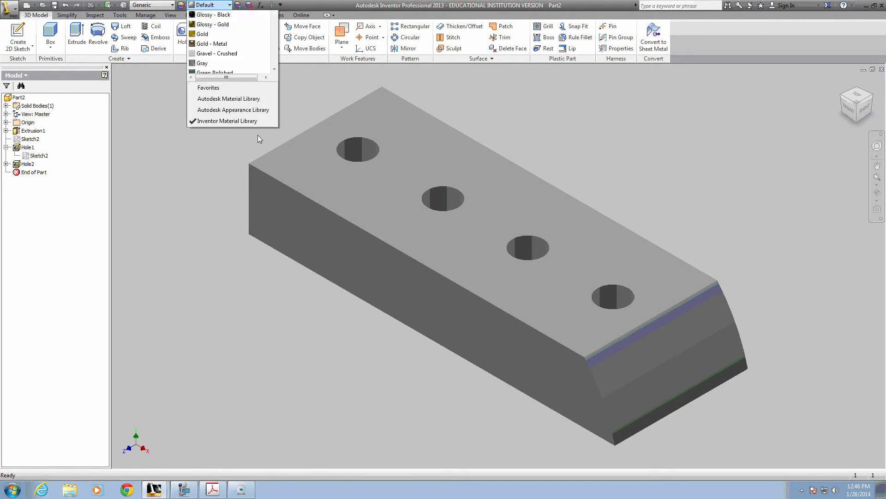
left_click_drag(274, 117, 271, 195)
left_click(274, 280)
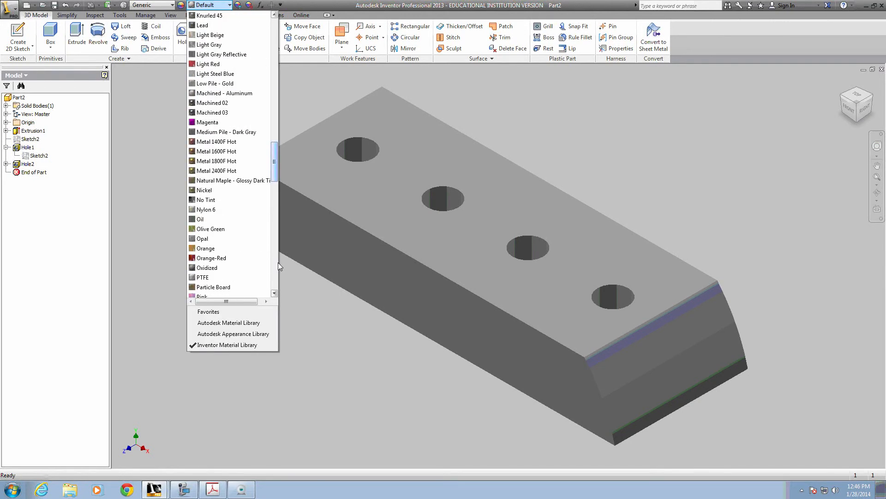
scroll(275, 266, "up", 10)
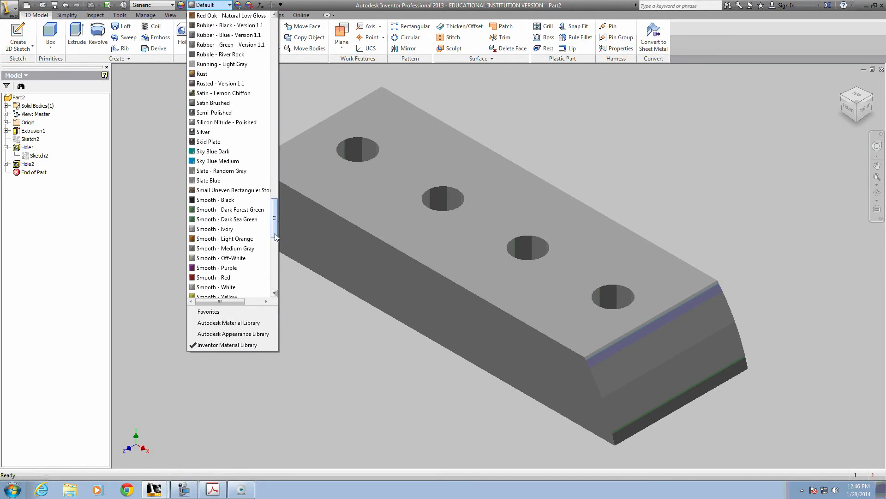
scroll(275, 234, "up", 15)
left_click_drag(275, 164, 279, 285)
left_click(233, 277)
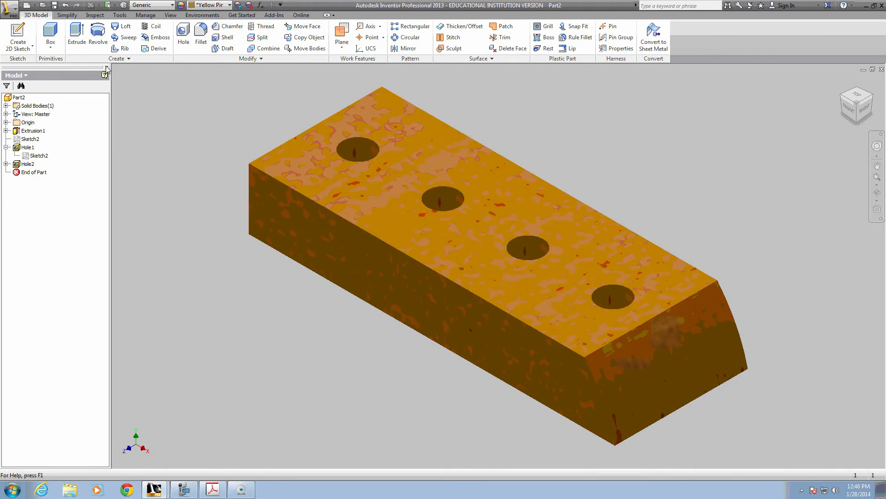
Save the part as WOOD BASE in the IKEA Car folder and close it
left_click(55, 6)
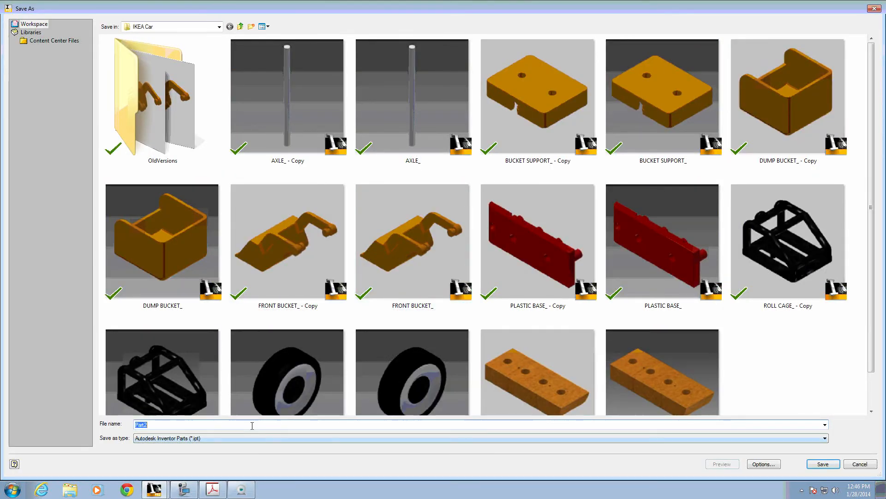
type("WOOD BASE")
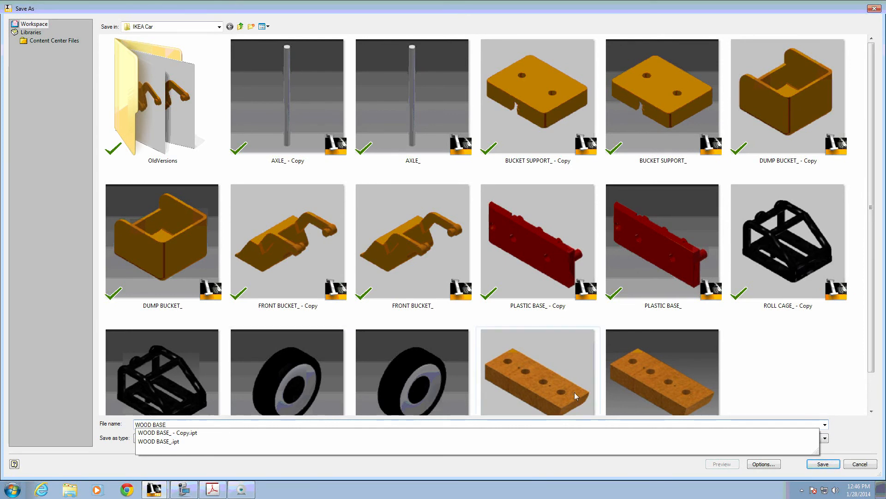
left_click(823, 464)
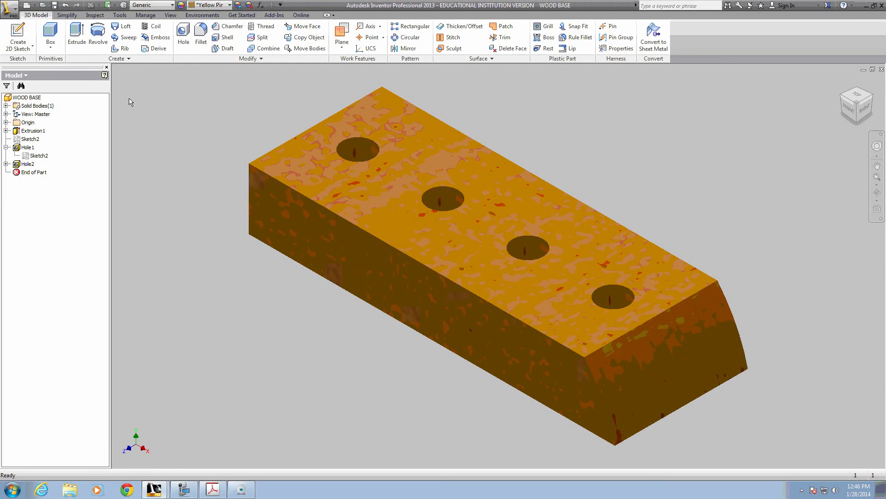
left_click(882, 70)
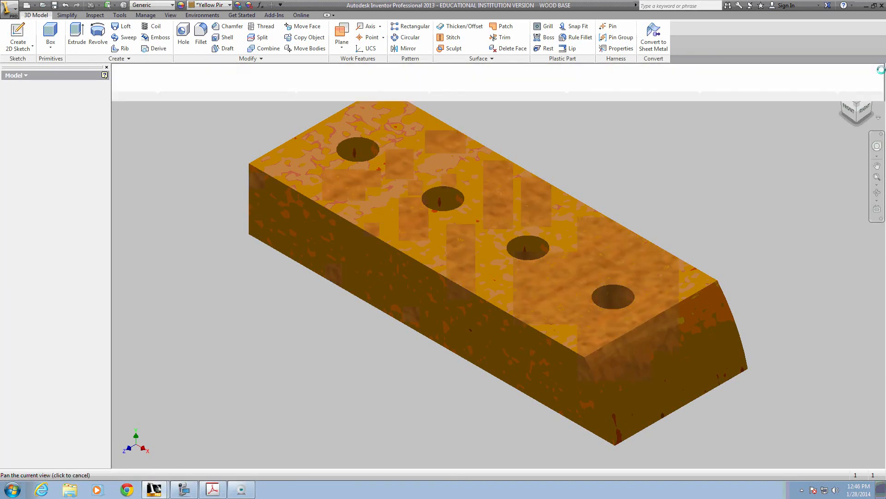